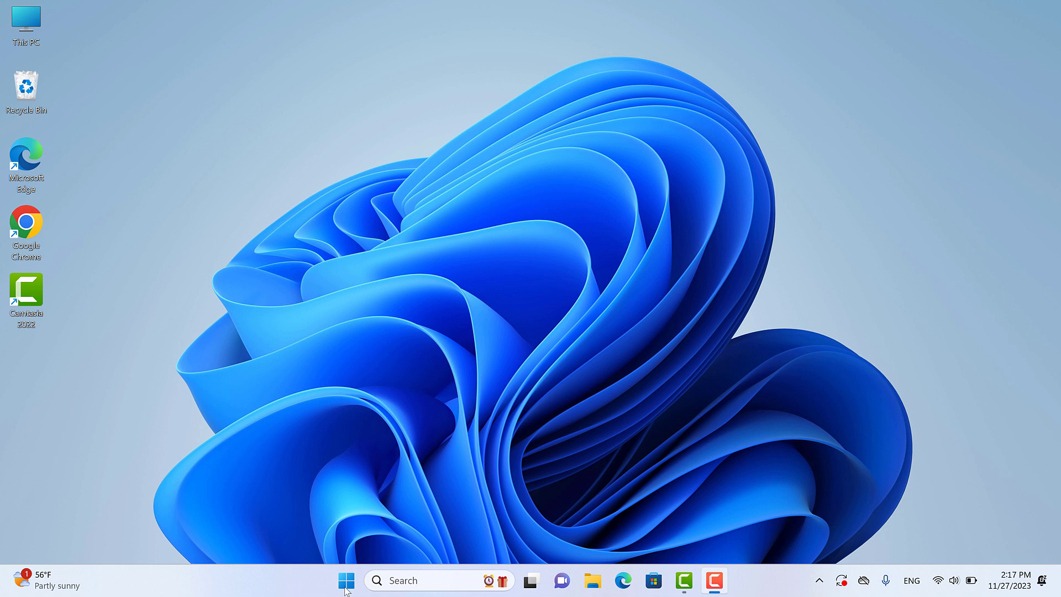
# - Lock the computer from the Start menu's account options, then dismiss the lock screen
pyautogui.click(345, 588)
pyautogui.click(368, 533)
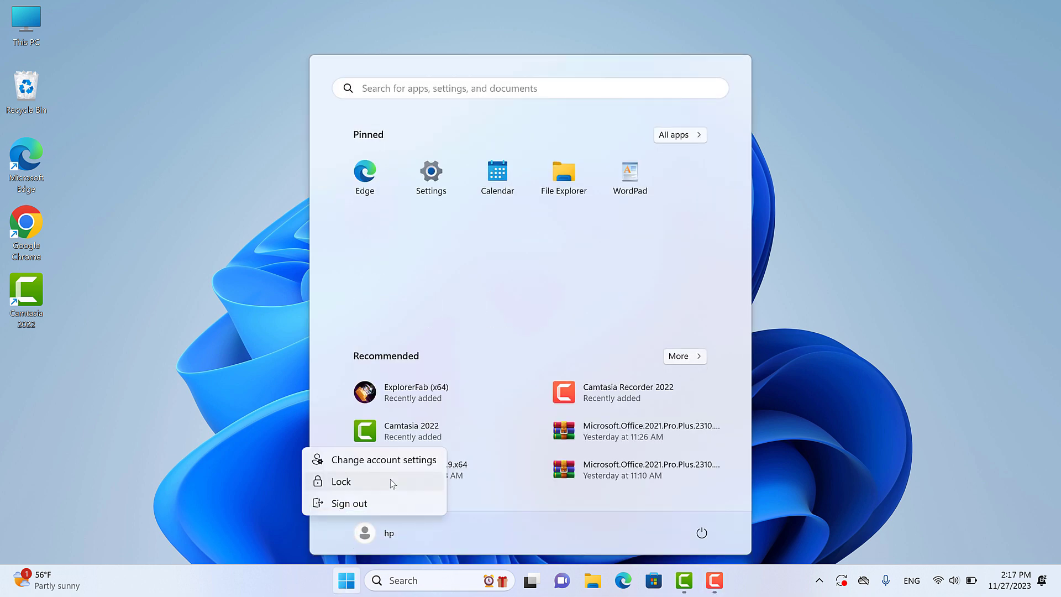
pyautogui.click(390, 479)
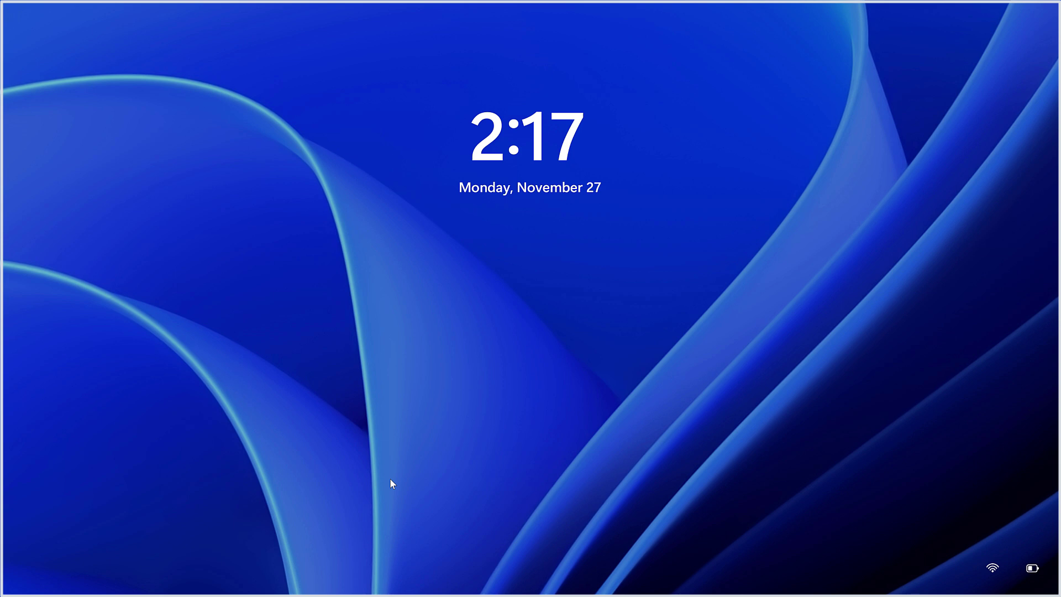
pyautogui.click(389, 479)
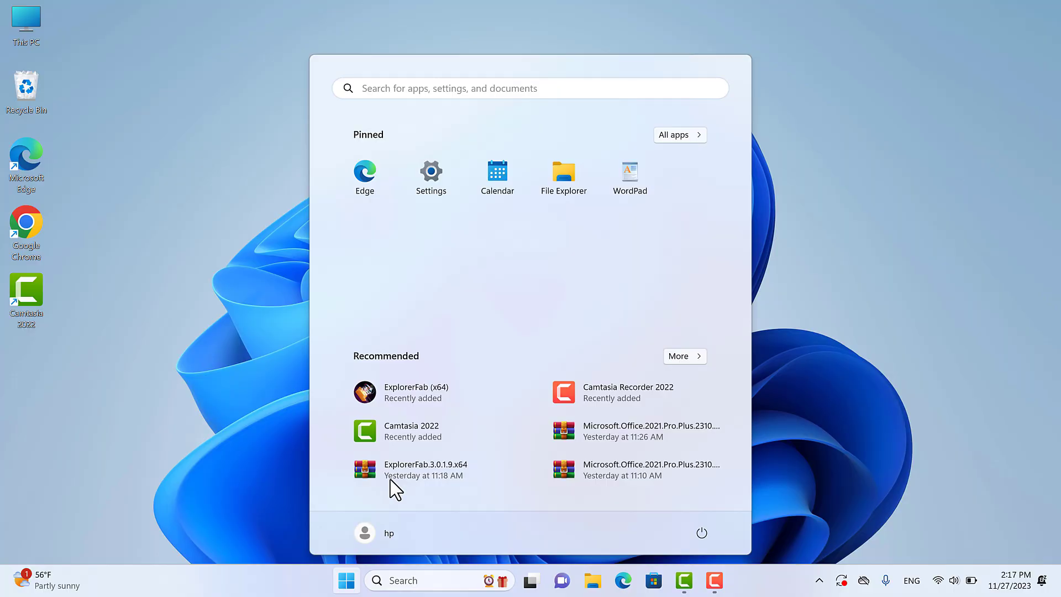
pyautogui.click(982, 482)
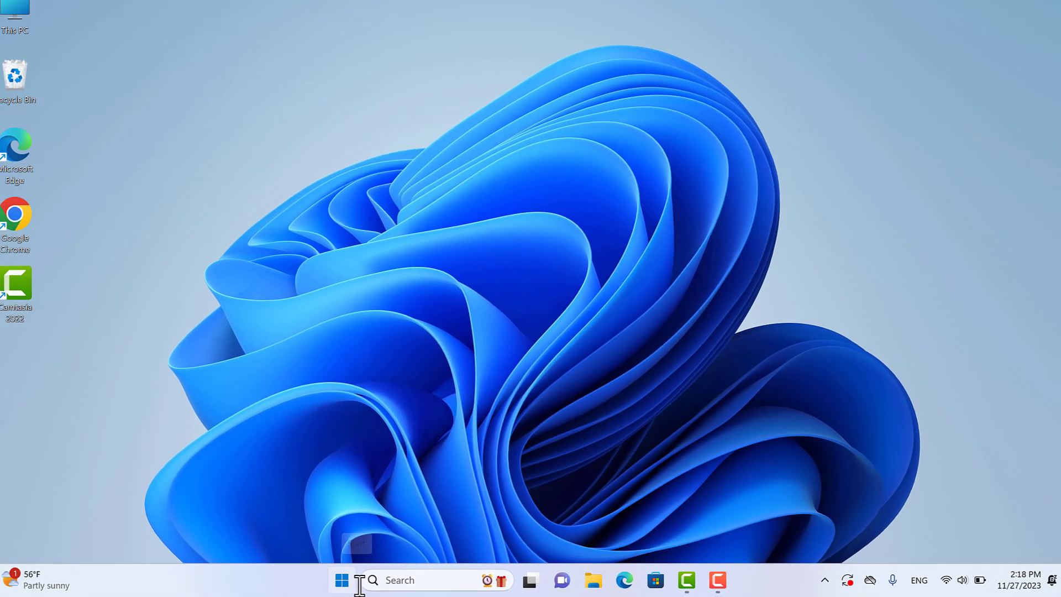
# - Search Start for 'setting', then clear the search and close Start
pyautogui.click(308, 581)
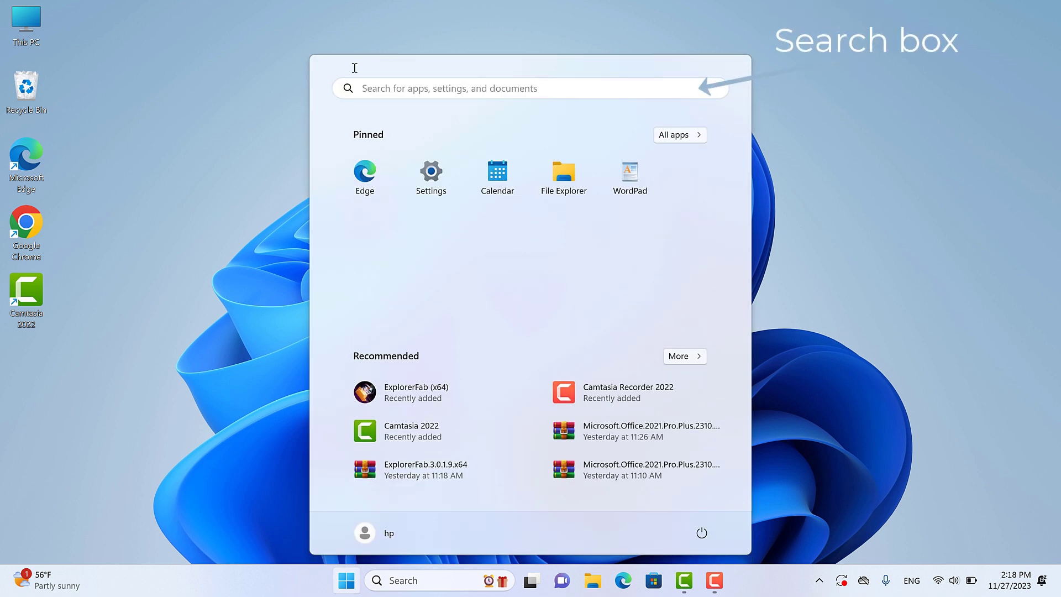
pyautogui.click(376, 91)
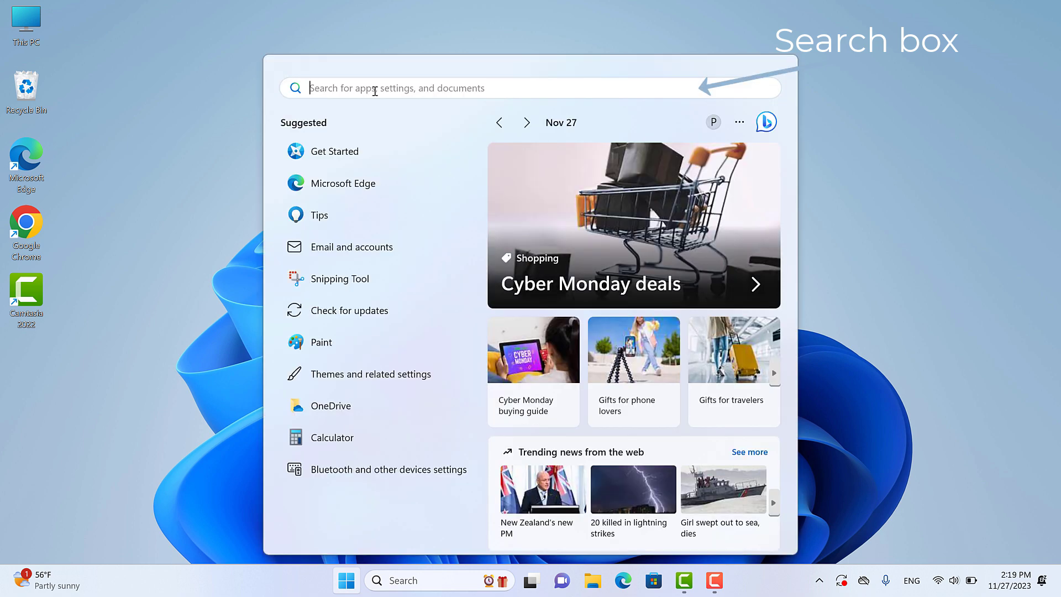
pyautogui.write('s')
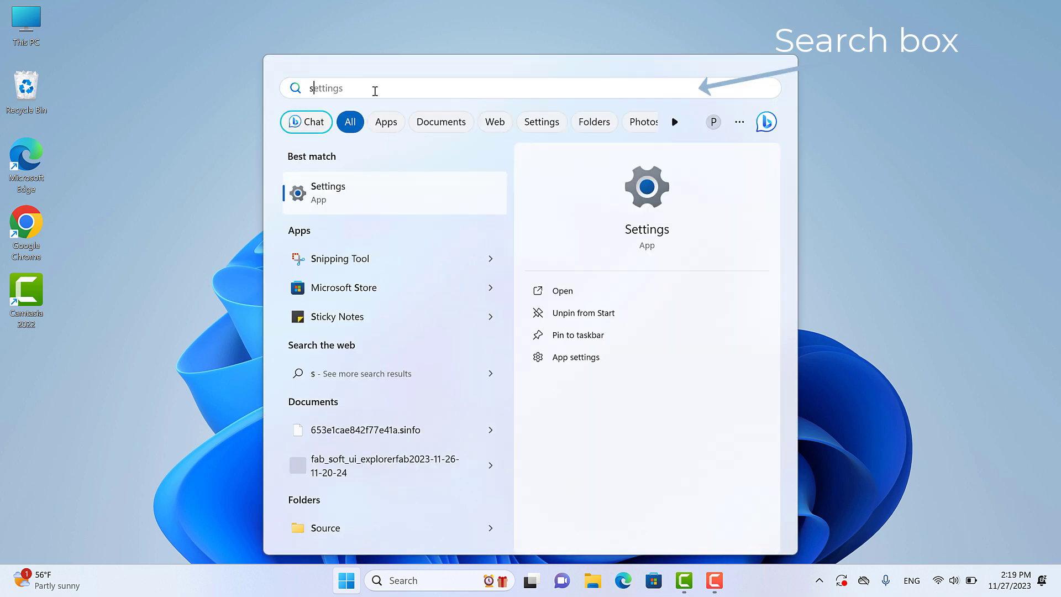
pyautogui.write('etting')
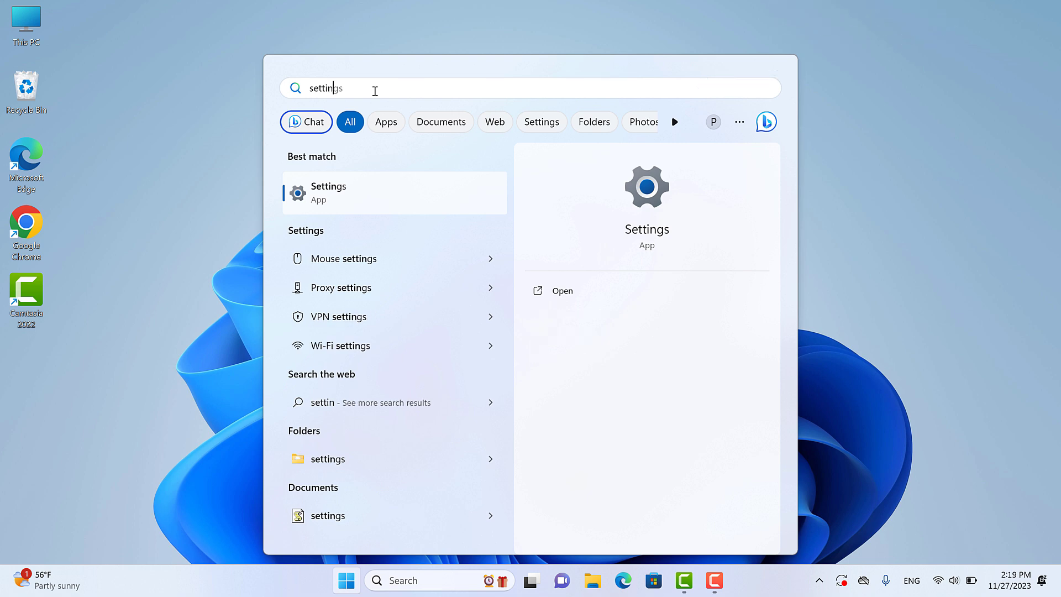
pyautogui.press('BackSpace')
pyautogui.press('BackSpace')
pyautogui.press('BackSpace')
pyautogui.press('BackSpace')
pyautogui.press('BackSpace')
pyautogui.press('BackSpace')
pyautogui.press('BackSpace')
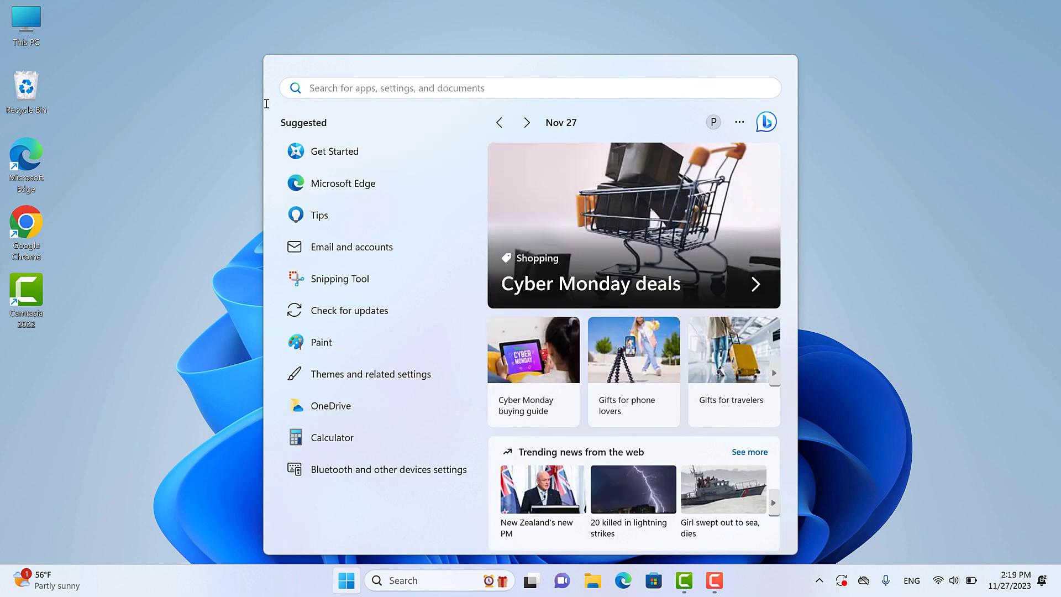
pyautogui.press('super')
pyautogui.press('super')
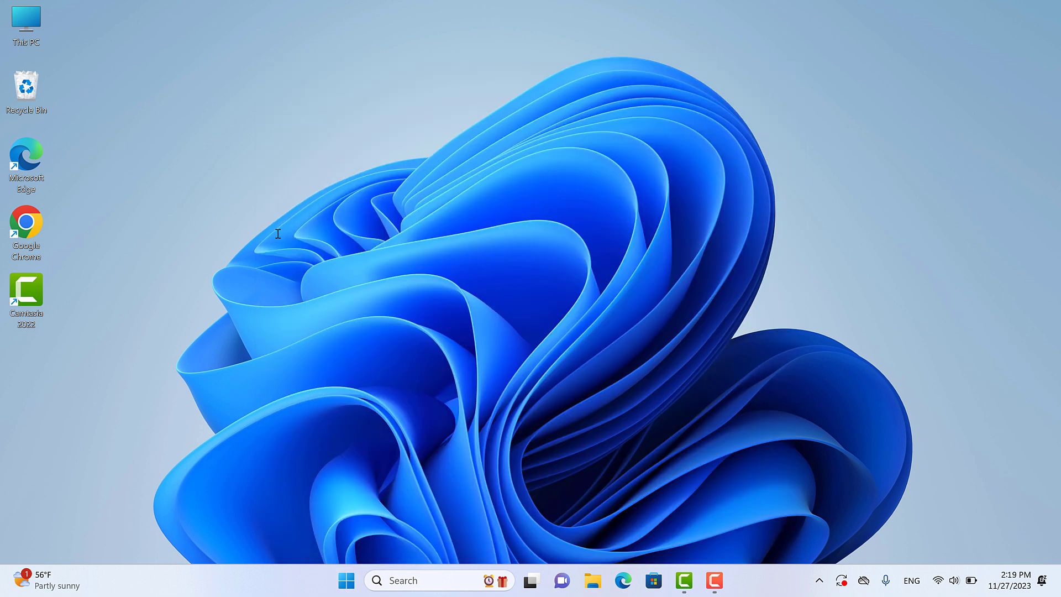
pyautogui.press('super')
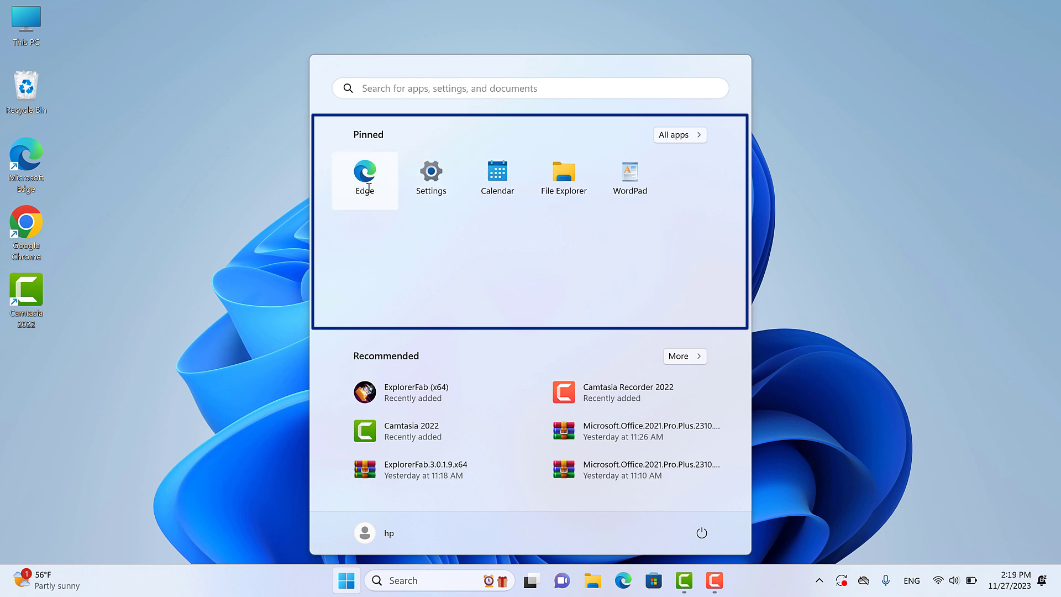
# - Browse the All apps list, then return to the Pinned and Recommended view
pyautogui.click(697, 138)
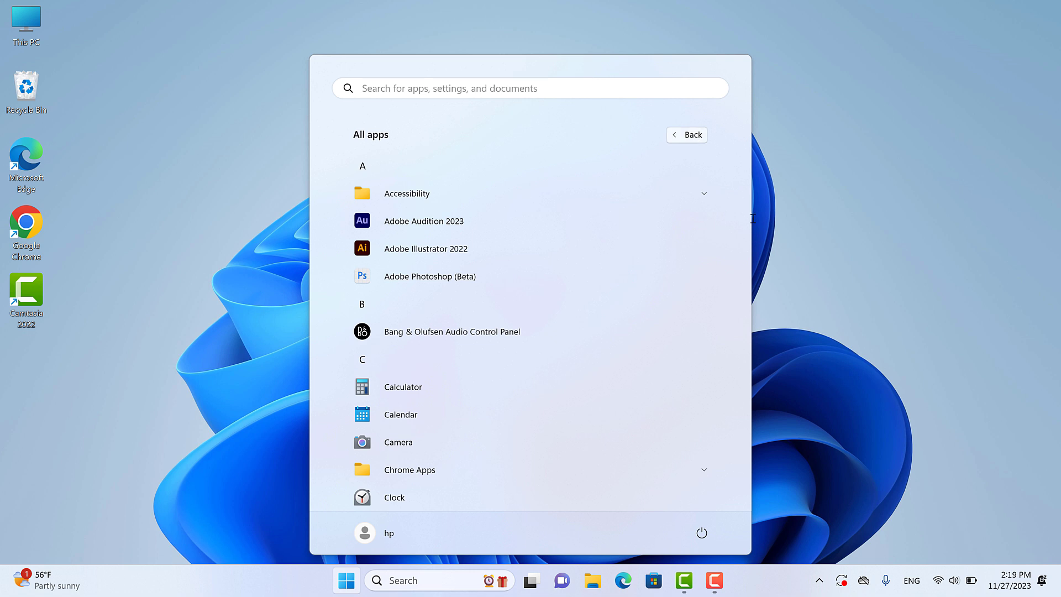
pyautogui.moveTo(749, 208); pyautogui.dragTo(750, 164)
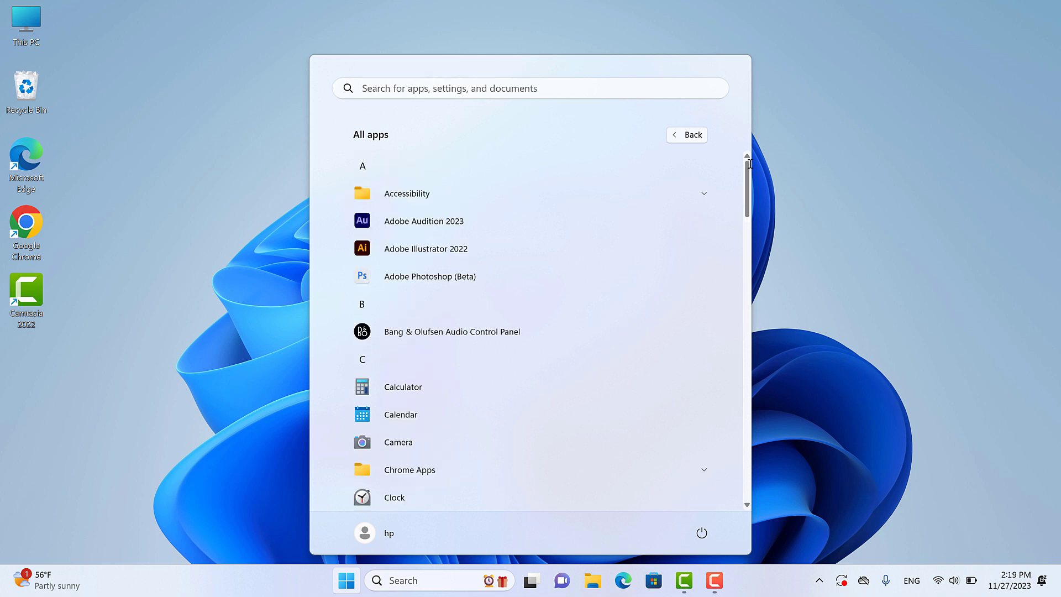
pyautogui.click(693, 136)
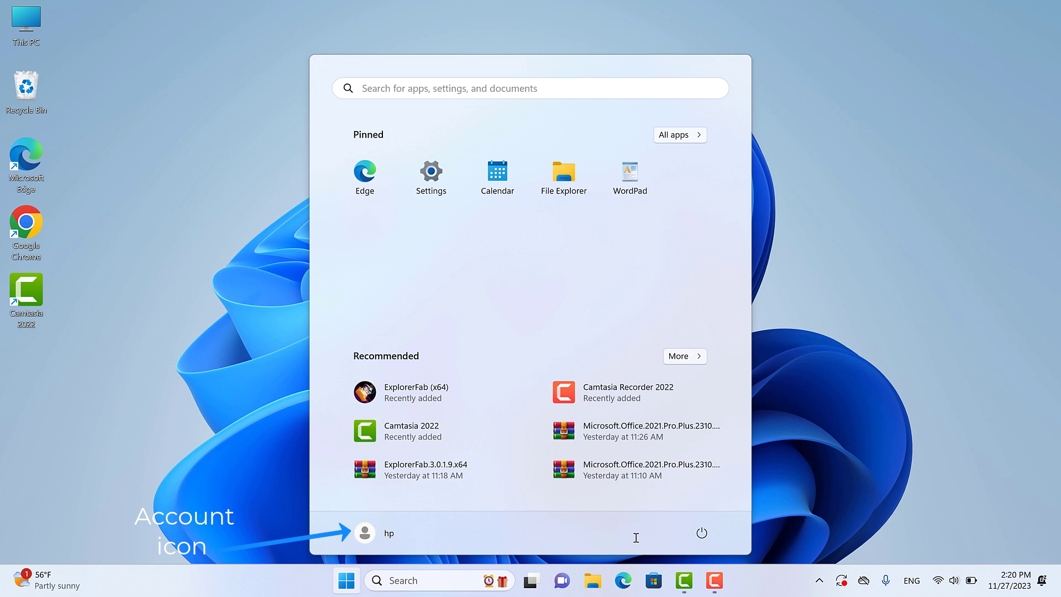
pyautogui.click(713, 530)
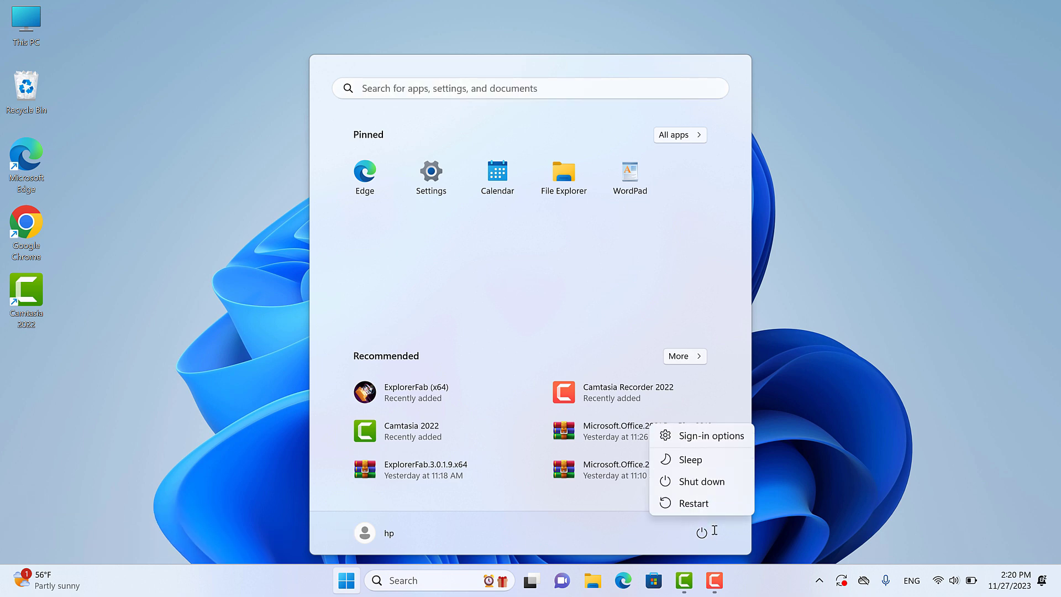
pyautogui.click(703, 532)
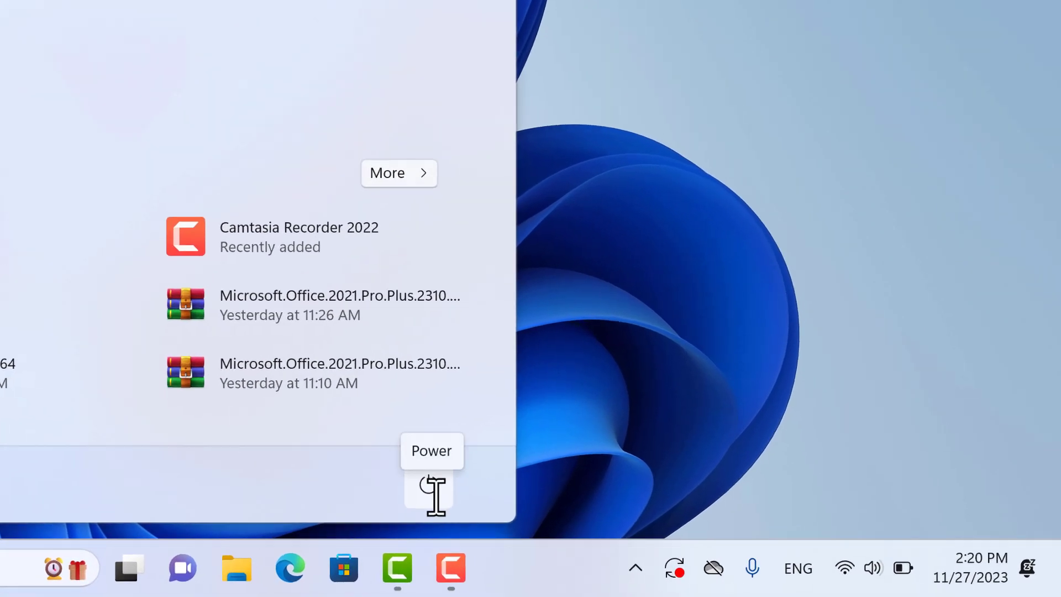
pyautogui.click(436, 494)
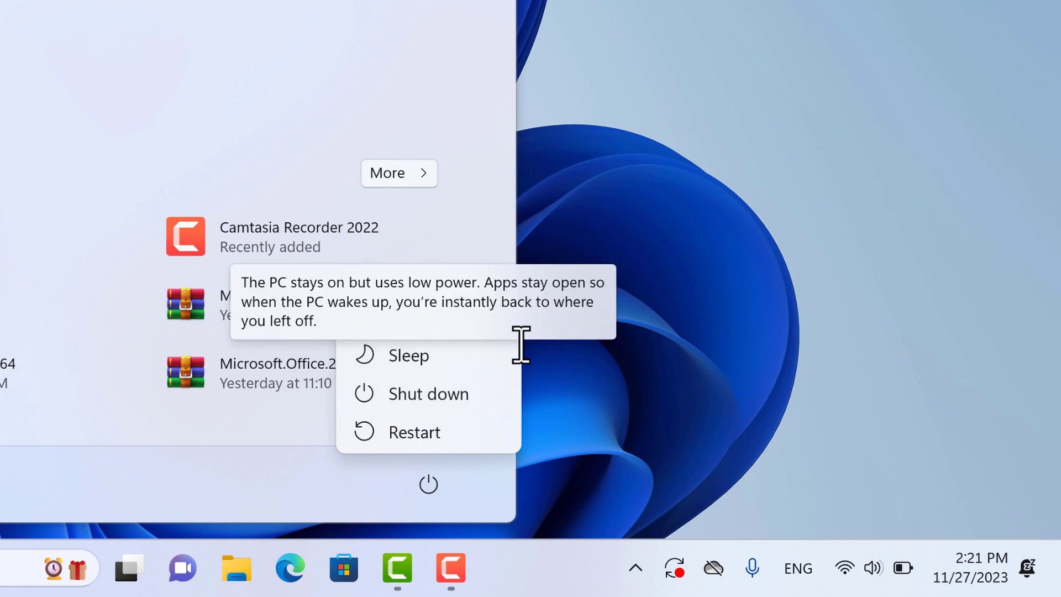
pyautogui.click(67, 466)
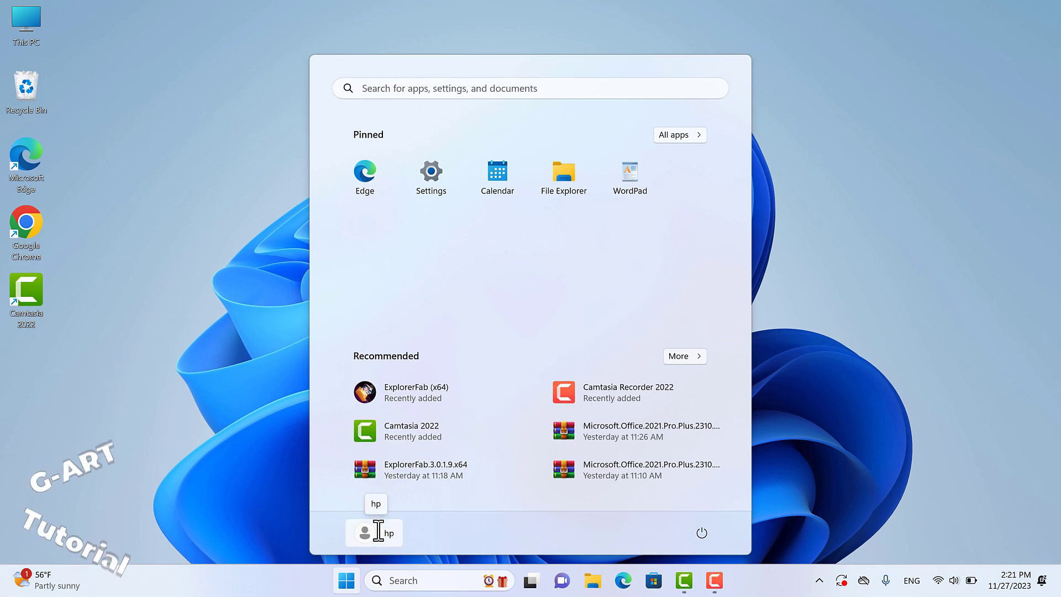
pyautogui.click(378, 531)
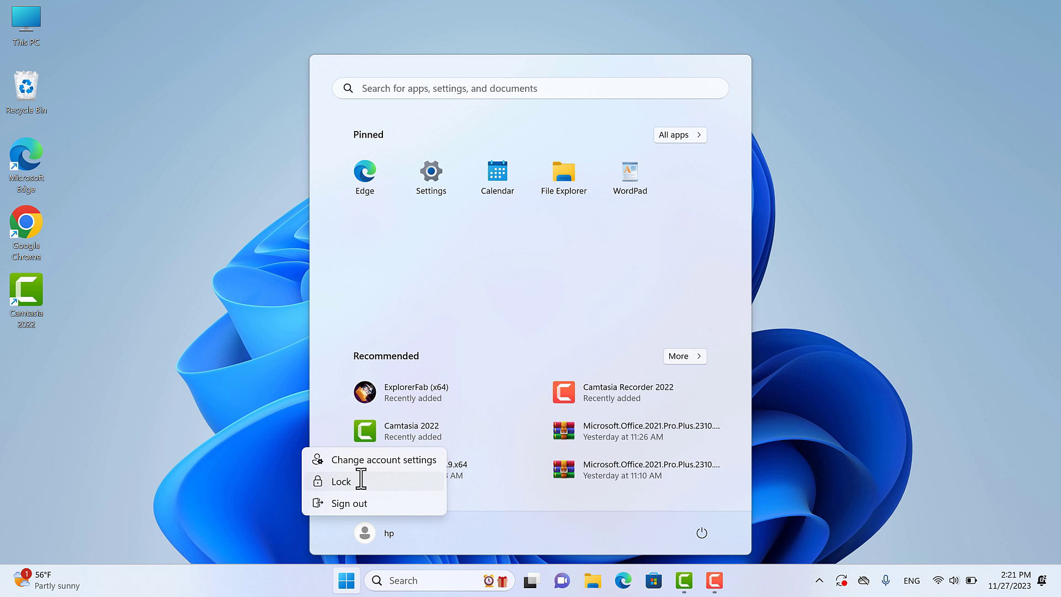
pyautogui.click(341, 481)
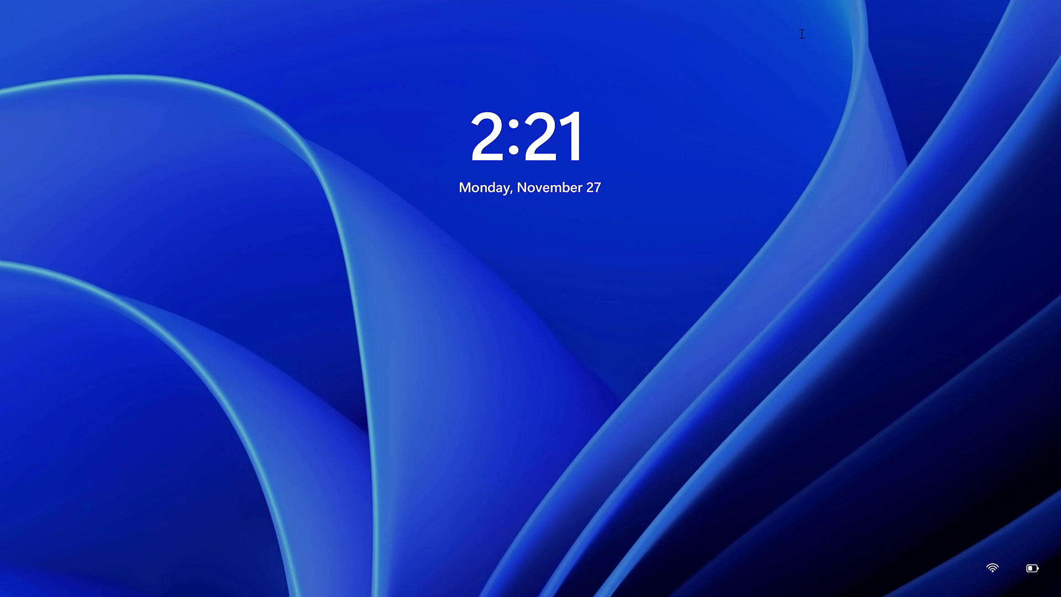
pyautogui.click(304, 484)
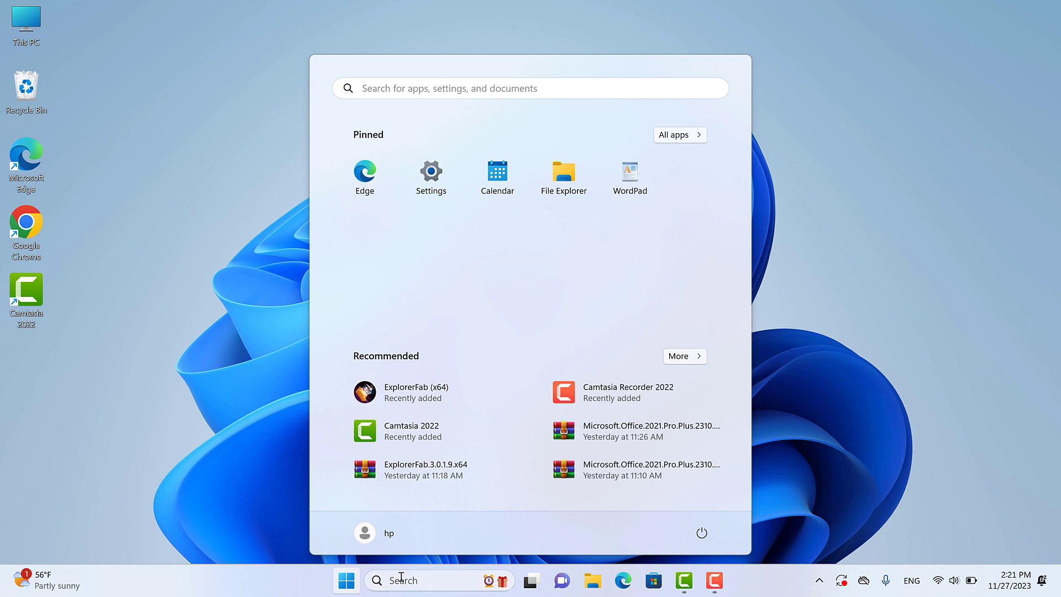
pyautogui.click(378, 536)
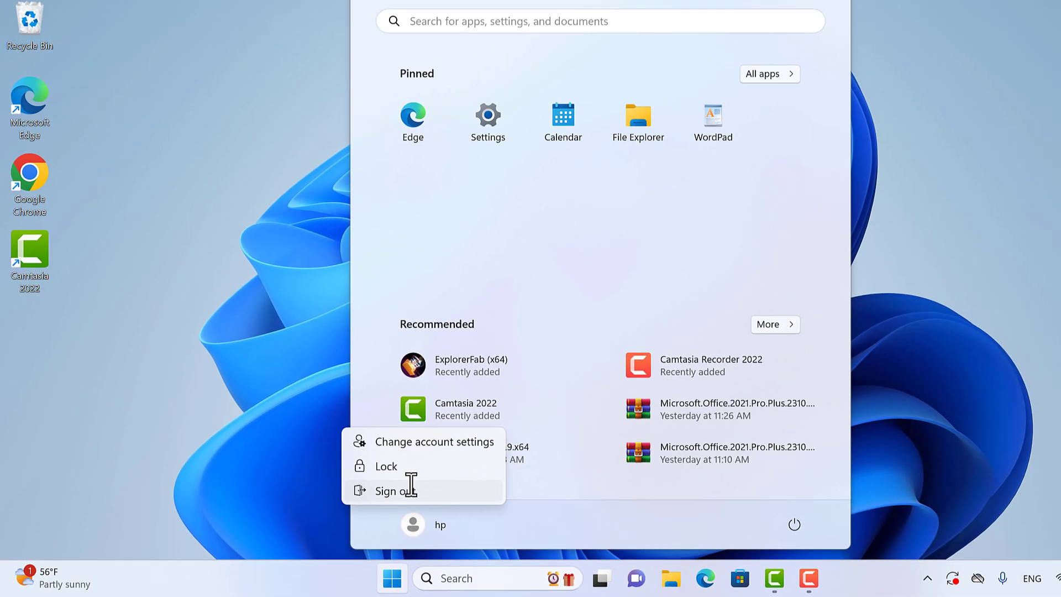
pyautogui.press('Escape')
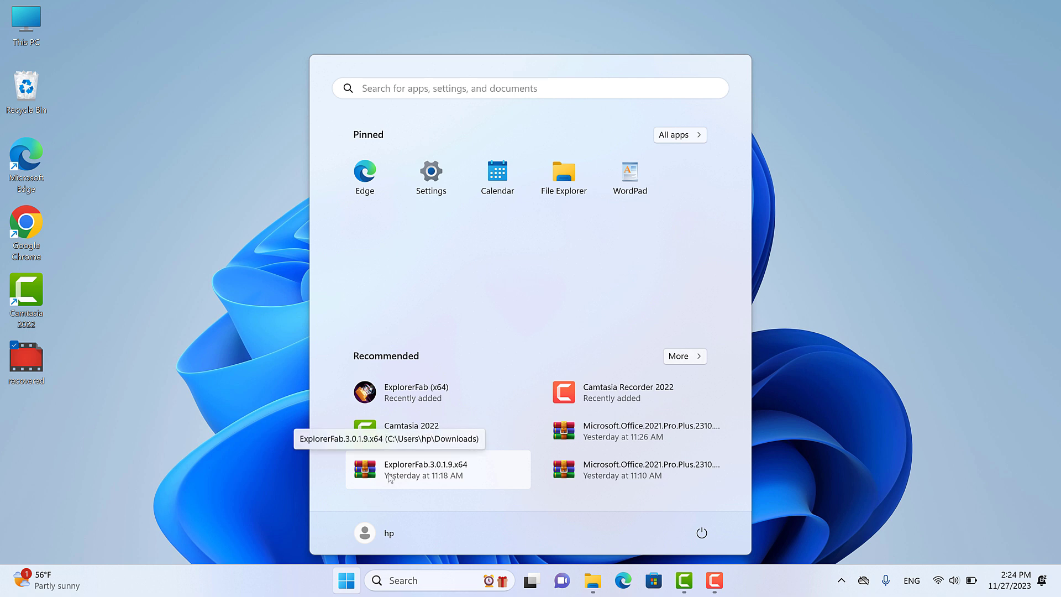
# - Open the Accounts › Your info page from the account menu, then close Settings
pyautogui.click(375, 538)
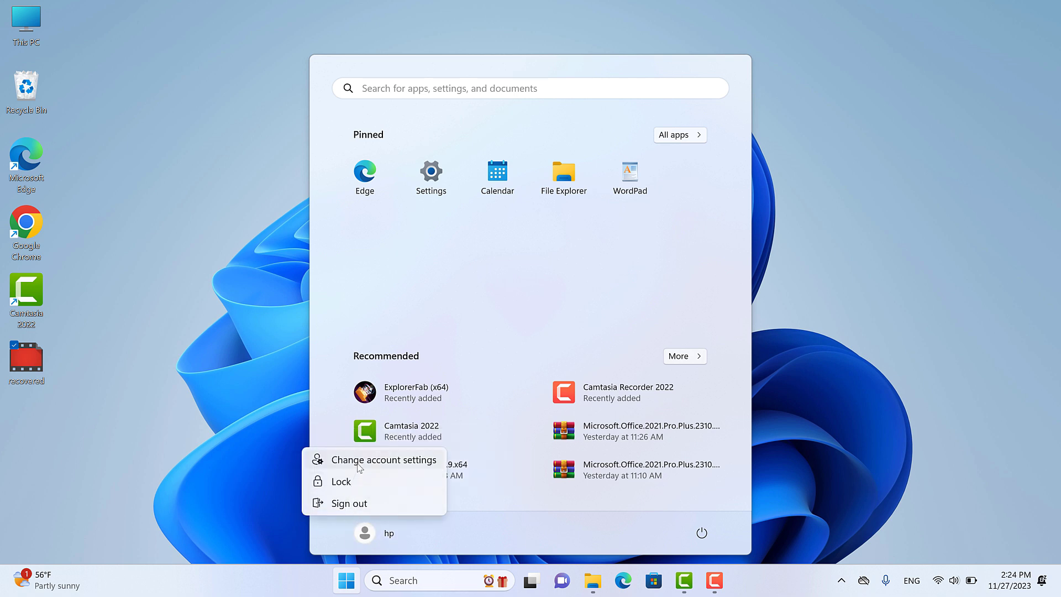
pyautogui.click(358, 465)
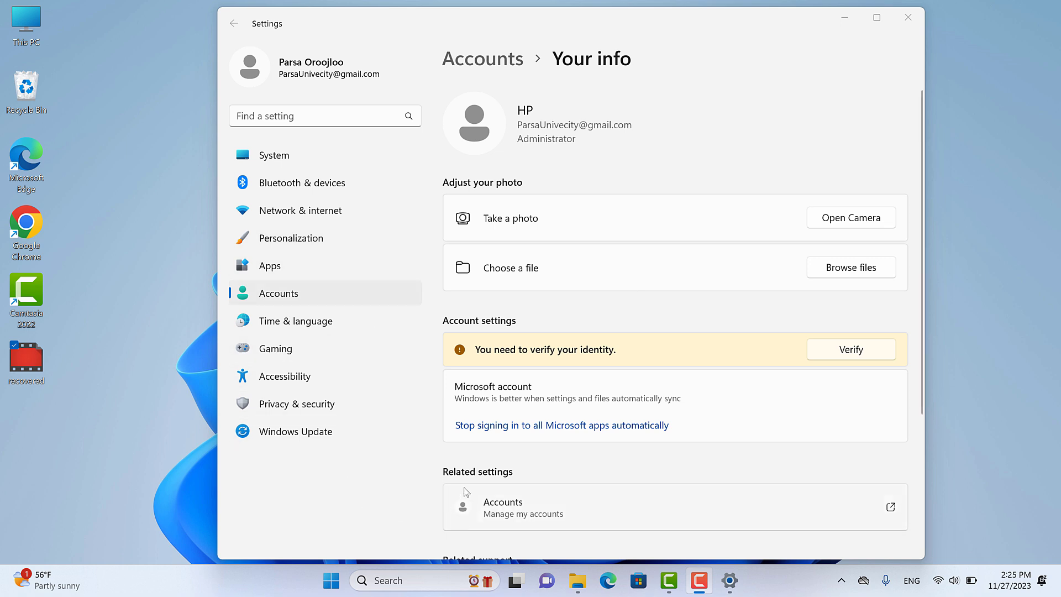
pyautogui.press('super')
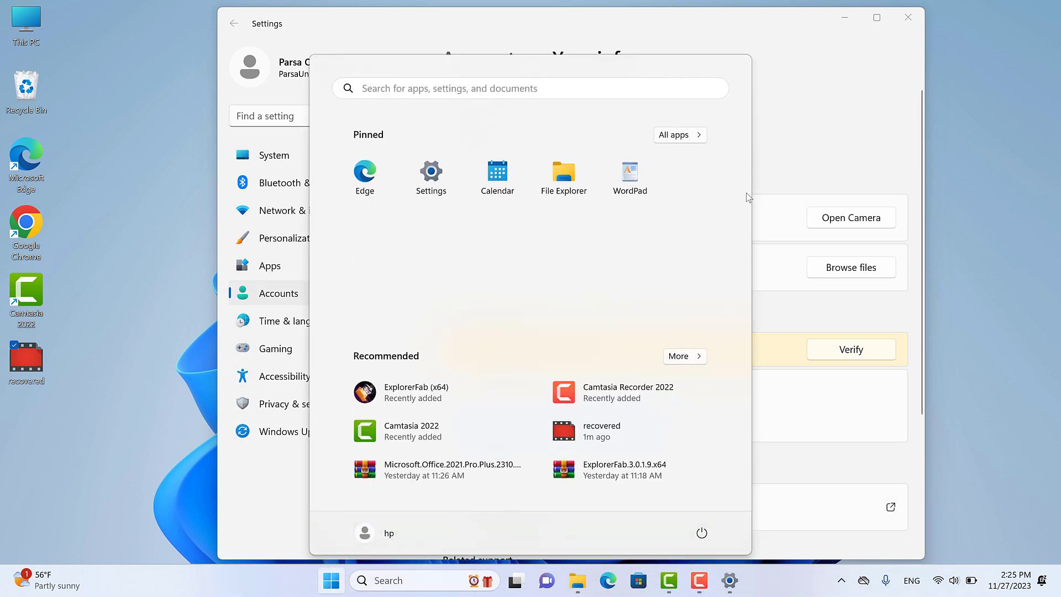
pyautogui.click(909, 18)
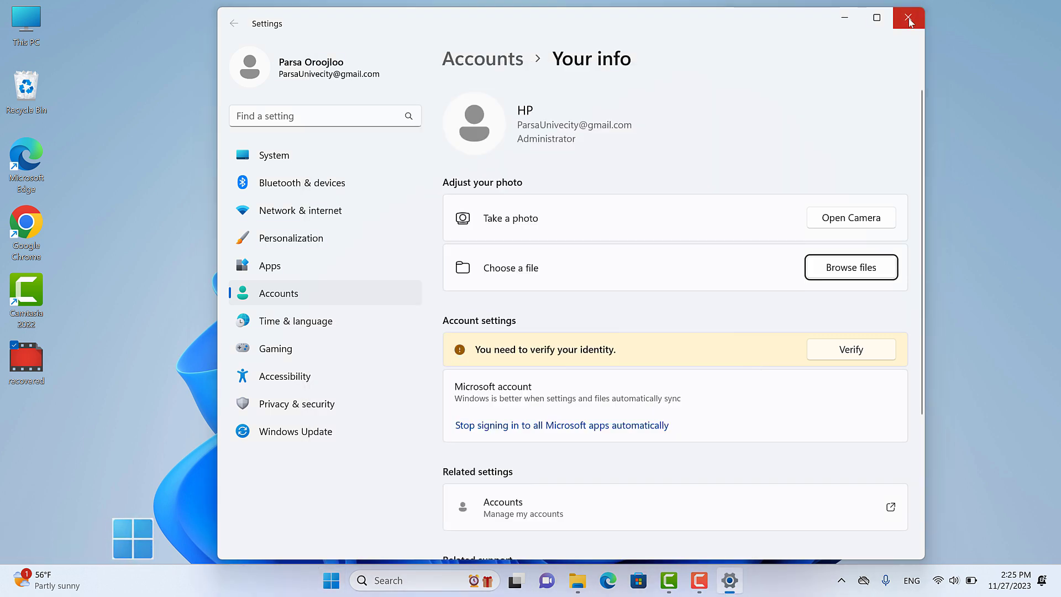
pyautogui.click(909, 18)
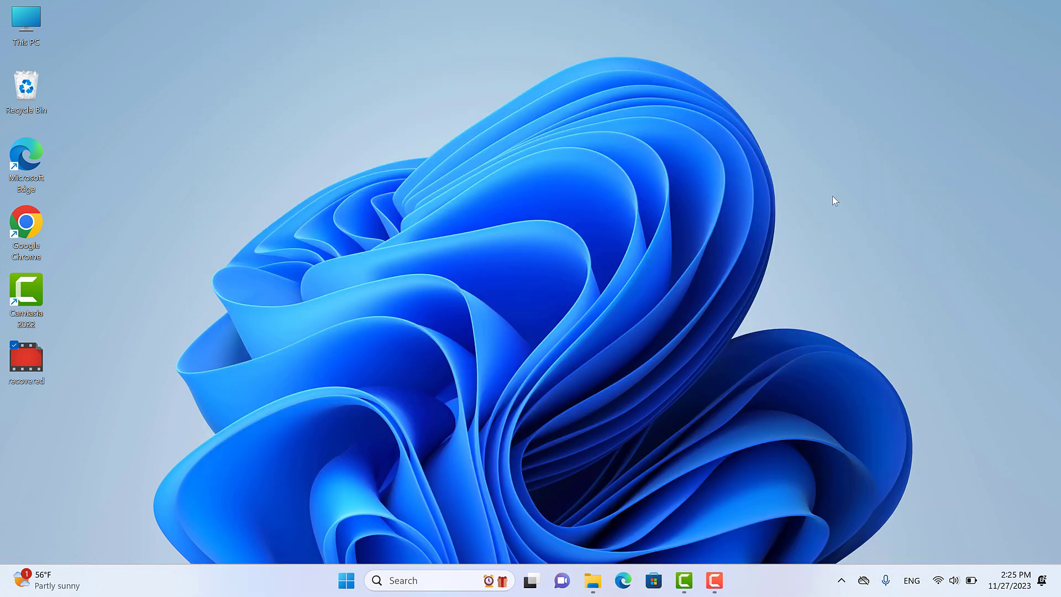
# - Launch Settings from the pinned Start icon to its System page, close it, and reopen Start
pyautogui.press('super')
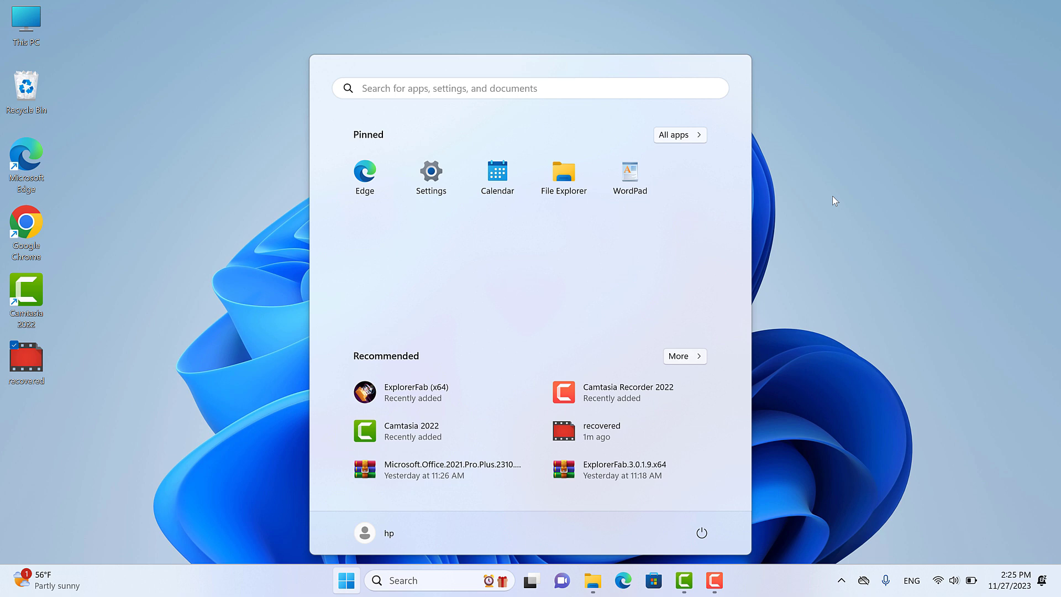
pyautogui.write('s')
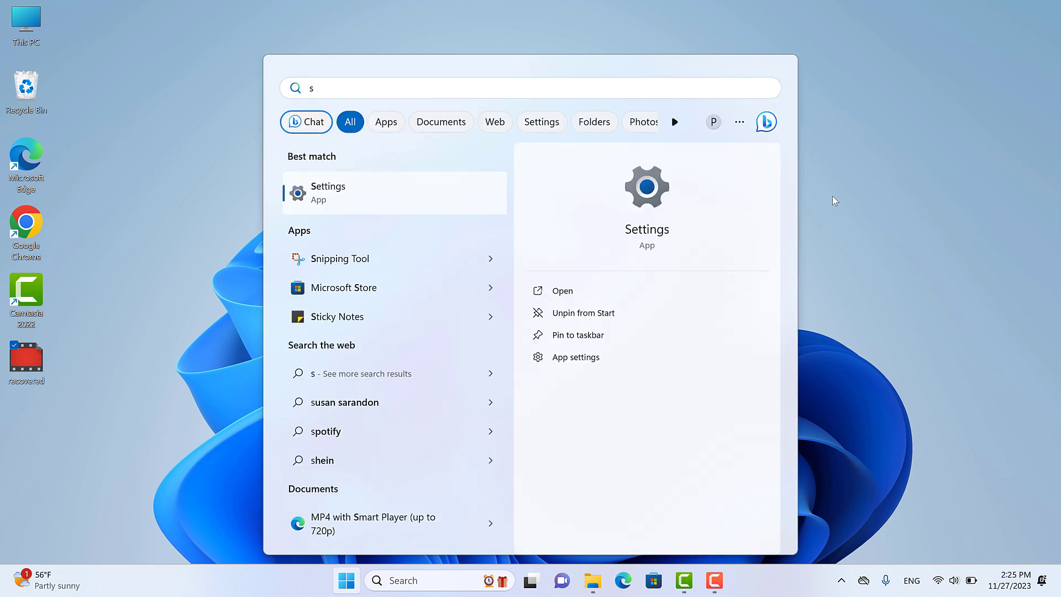
pyautogui.click(810, 107)
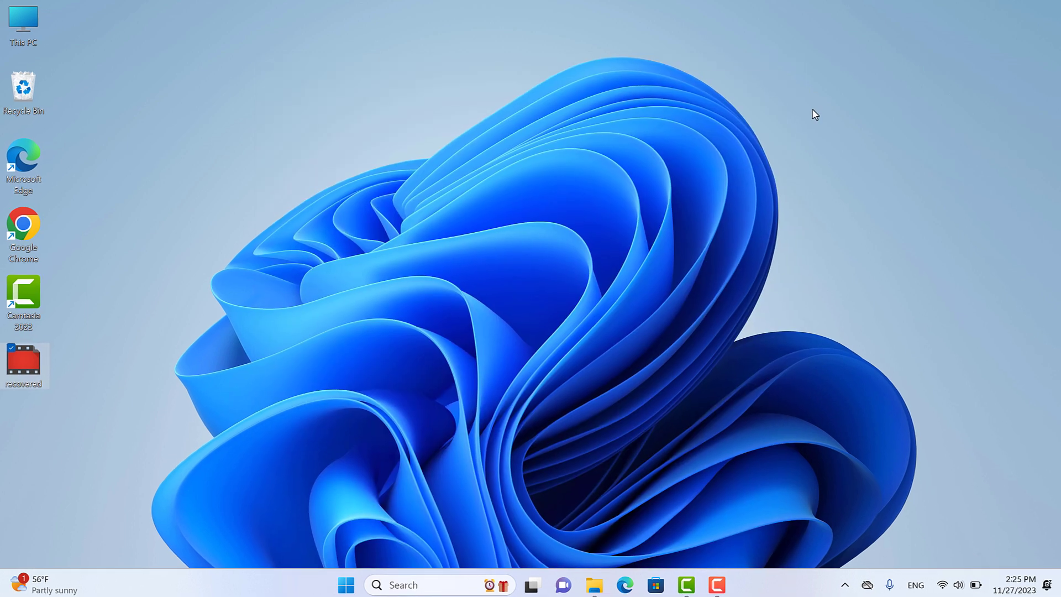
pyautogui.press('super')
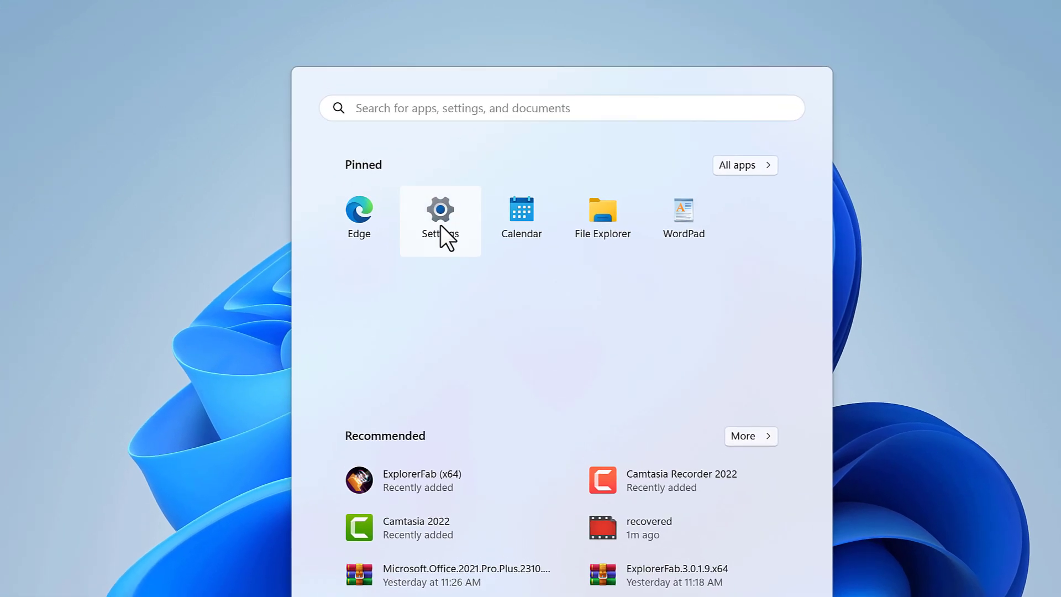
pyautogui.click(435, 199)
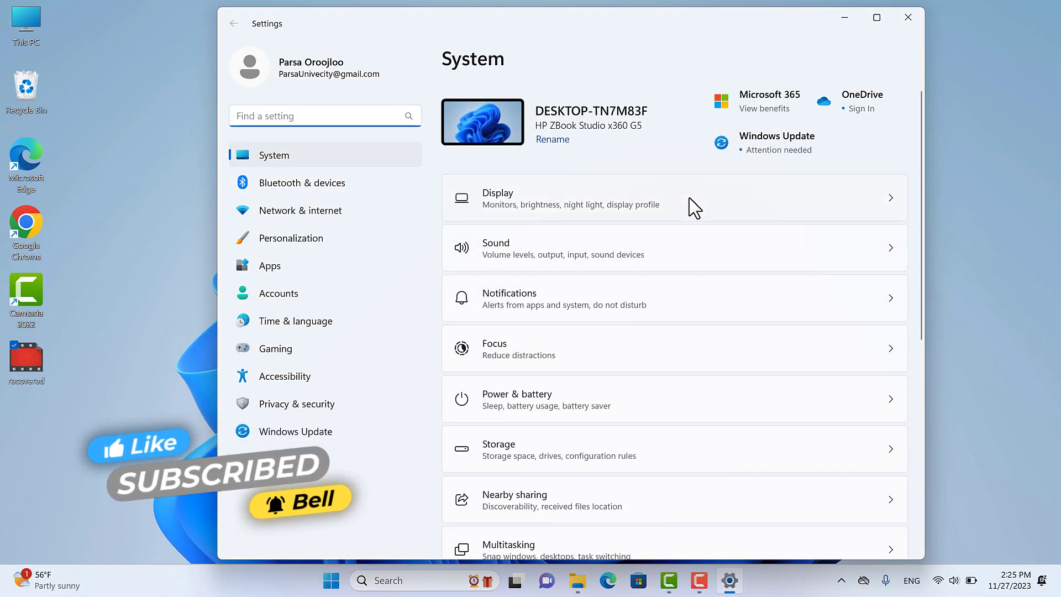
pyautogui.click(907, 22)
pyautogui.press('super')
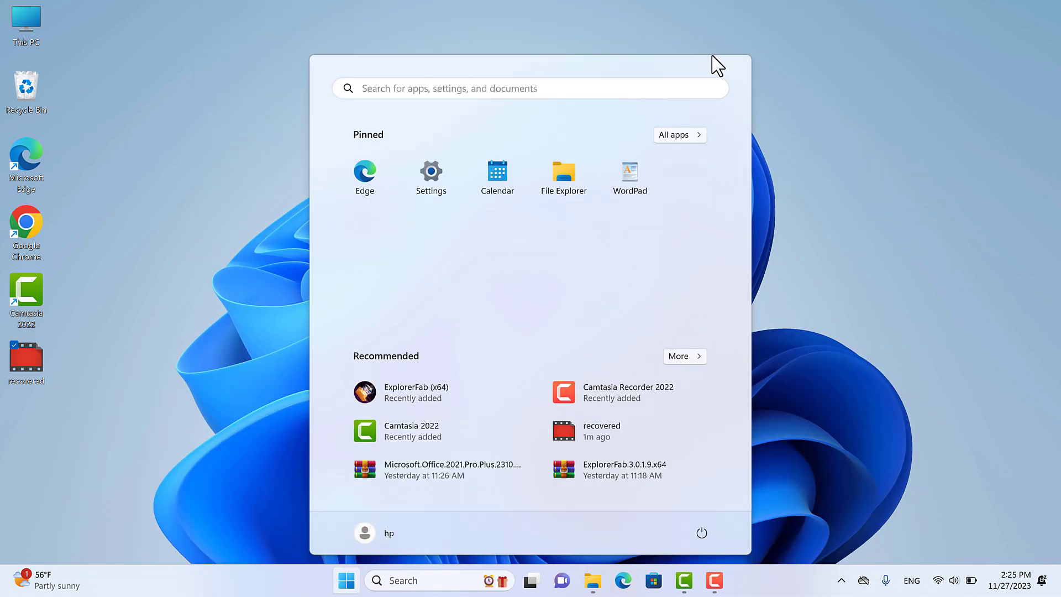
# - Search 'setting' to launch Settings, then go to the System › Display page
pyautogui.click(677, 83)
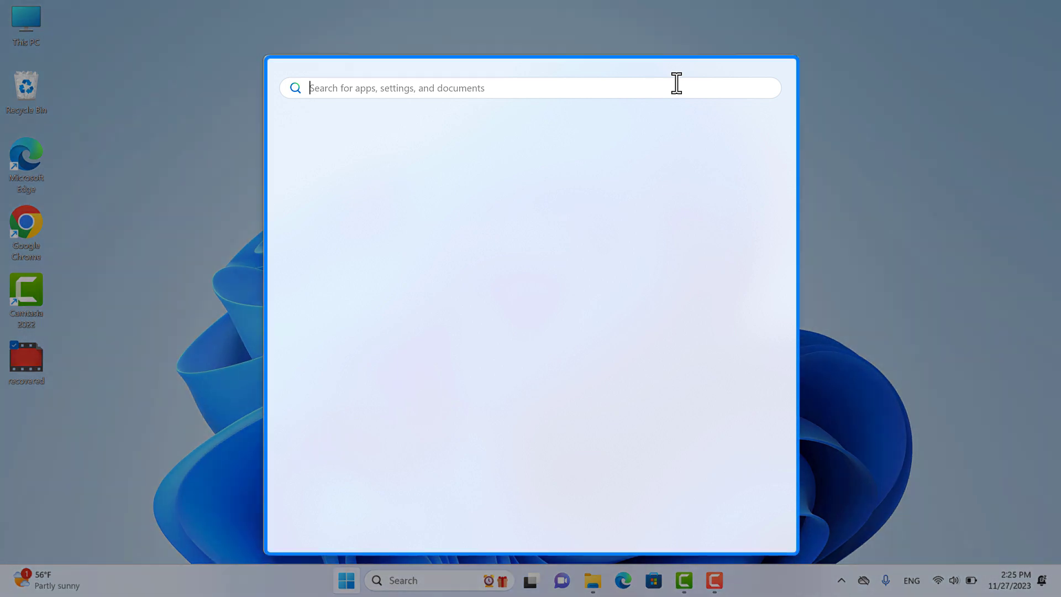
pyautogui.write('setting')
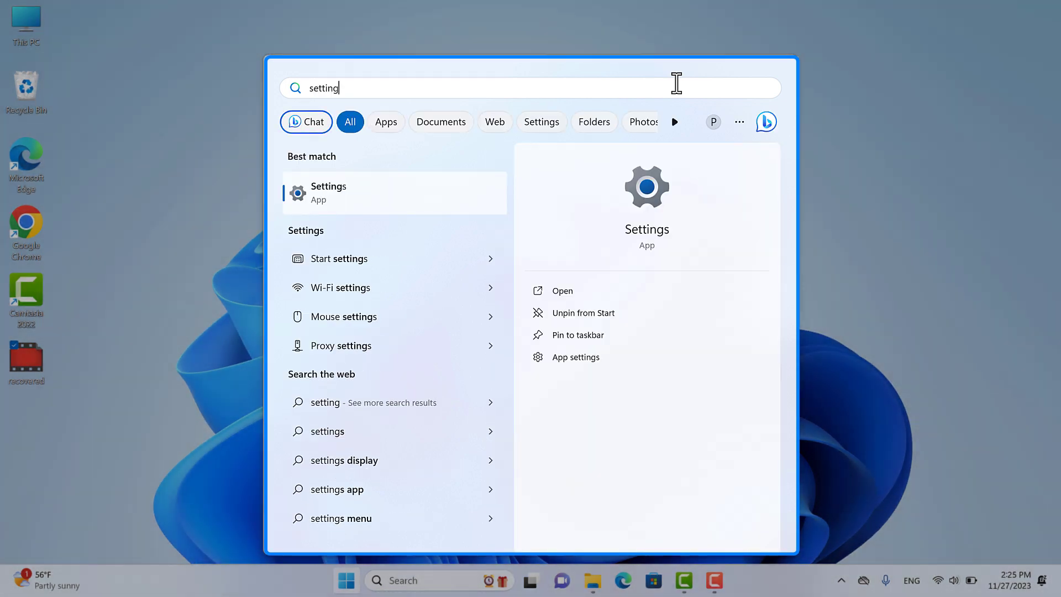
pyautogui.press('Return')
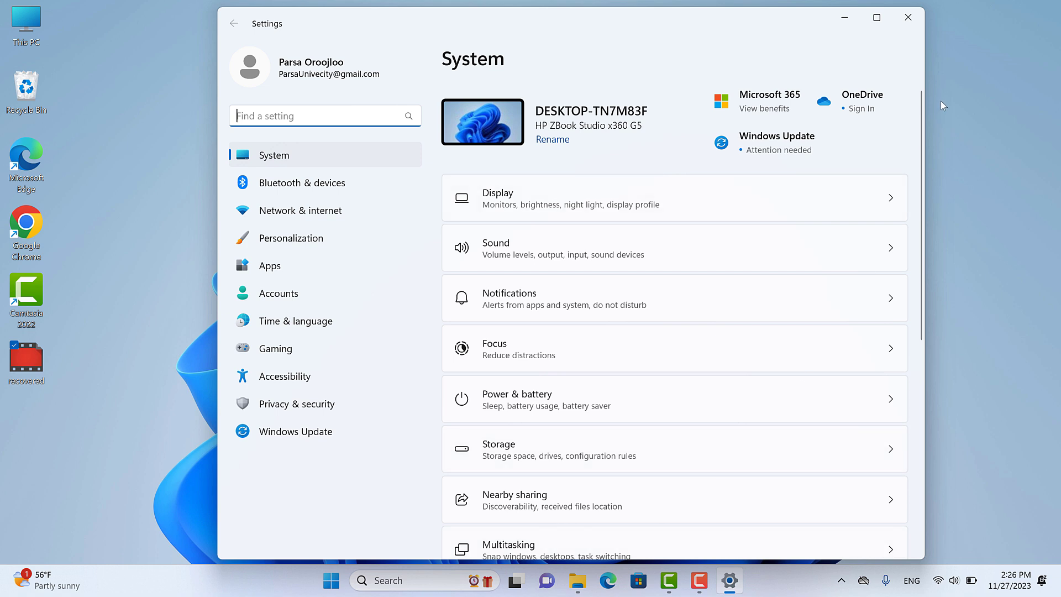
pyautogui.moveTo(919, 122)
pyautogui.mouseDown()
pyautogui.moveTo(923, 258)
pyautogui.moveTo(908, 335)
pyautogui.moveTo(908, 121)
pyautogui.mouseUp()
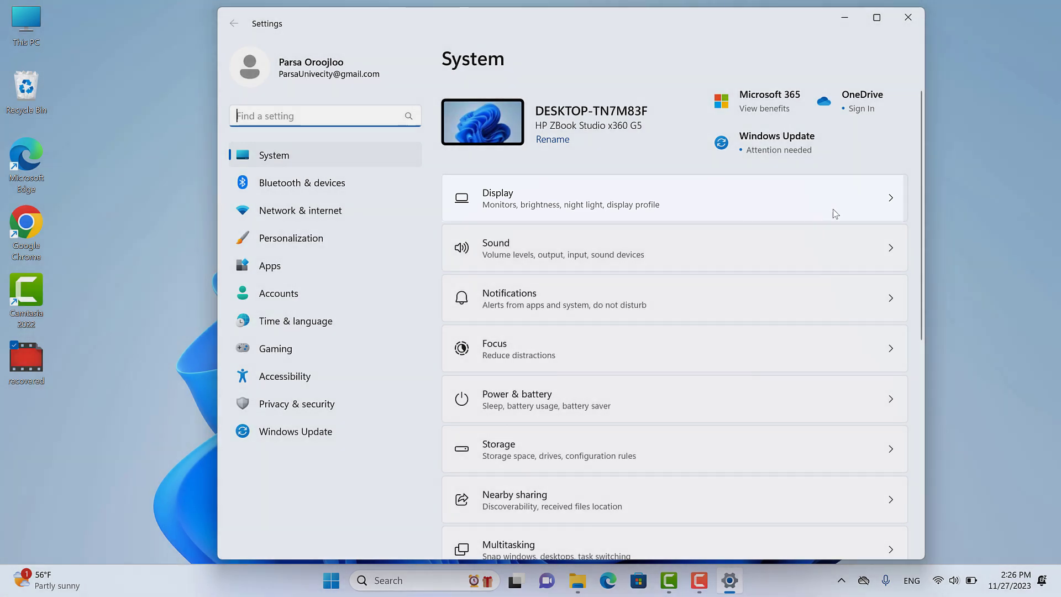
pyautogui.click(834, 209)
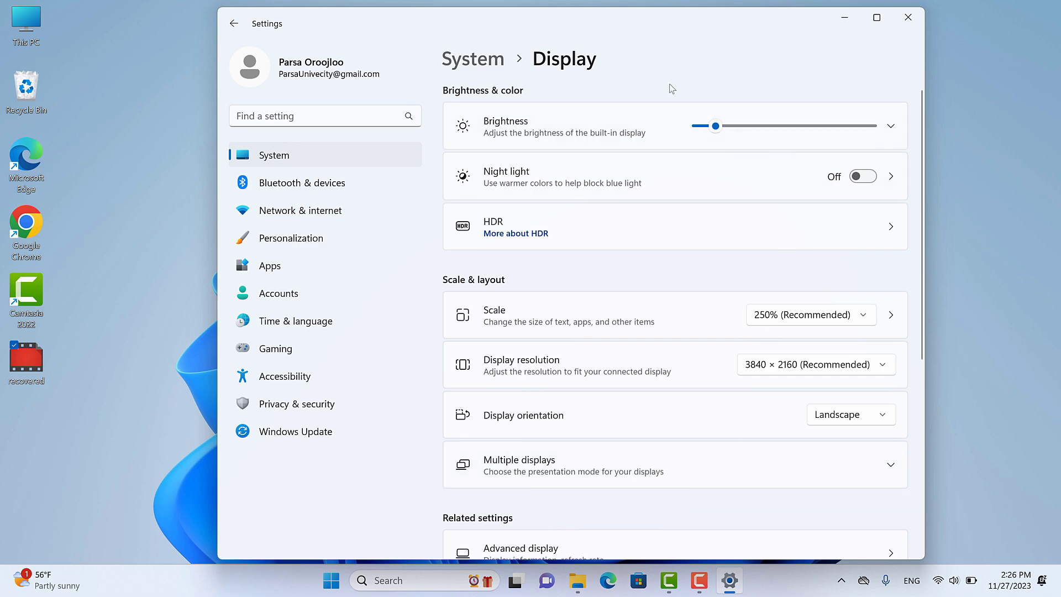
# - View the Sound and Notifications pages, returning to the System overview after each
pyautogui.click(497, 51)
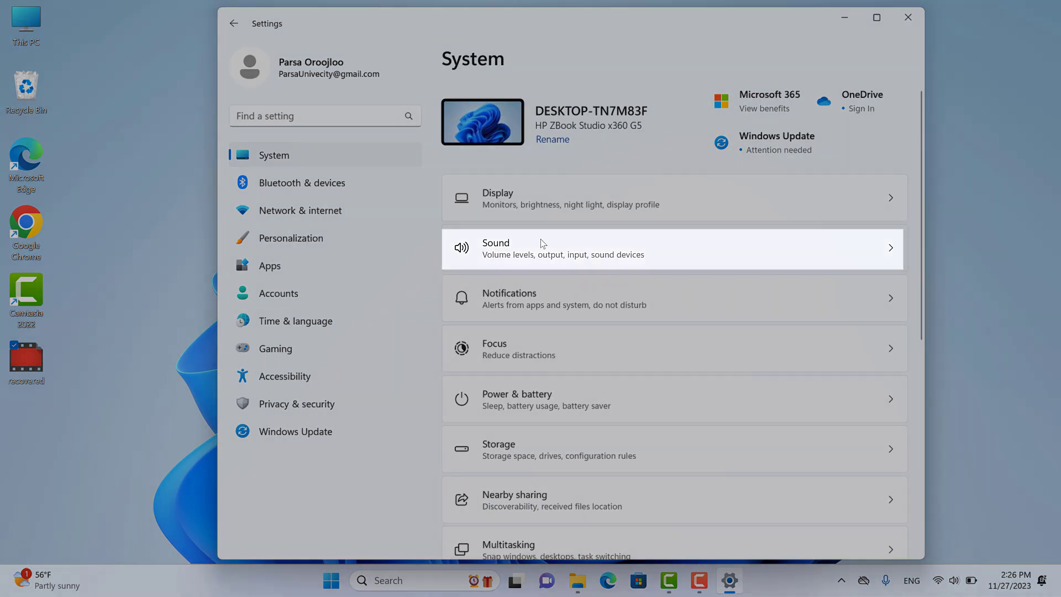
pyautogui.click(542, 243)
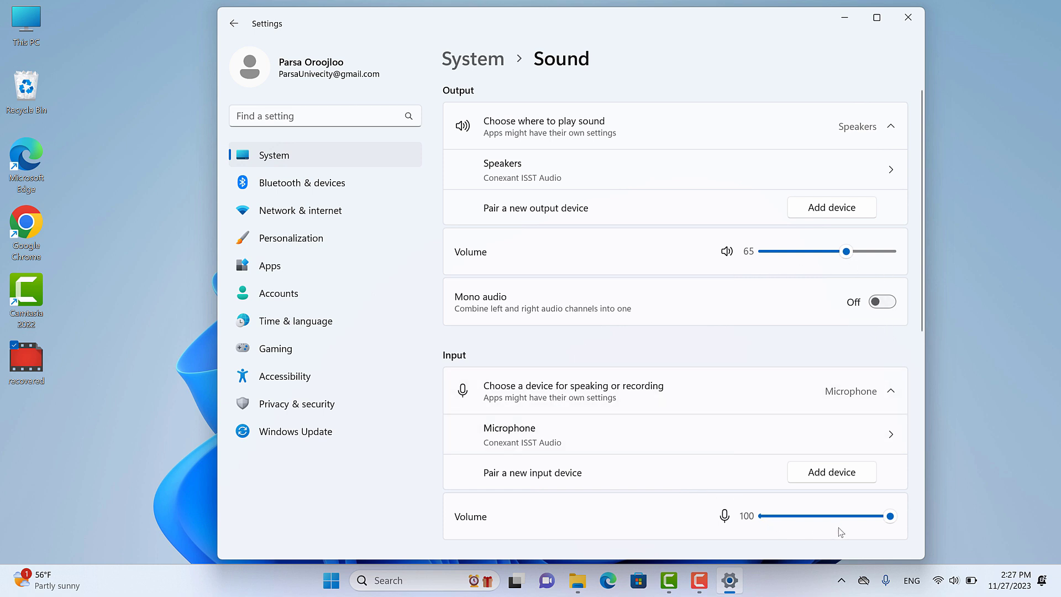
pyautogui.click(481, 61)
pyautogui.click(540, 293)
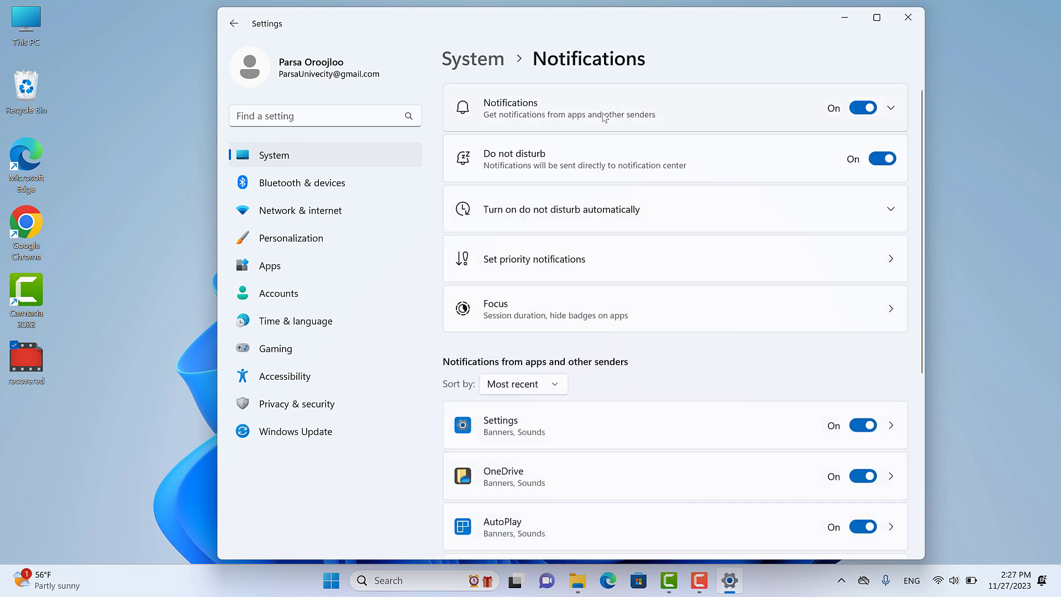
pyautogui.click(474, 59)
pyautogui.moveTo(922, 302)
pyautogui.mouseDown()
pyautogui.moveTo(922, 460)
pyautogui.moveTo(921, 302)
pyautogui.mouseUp()
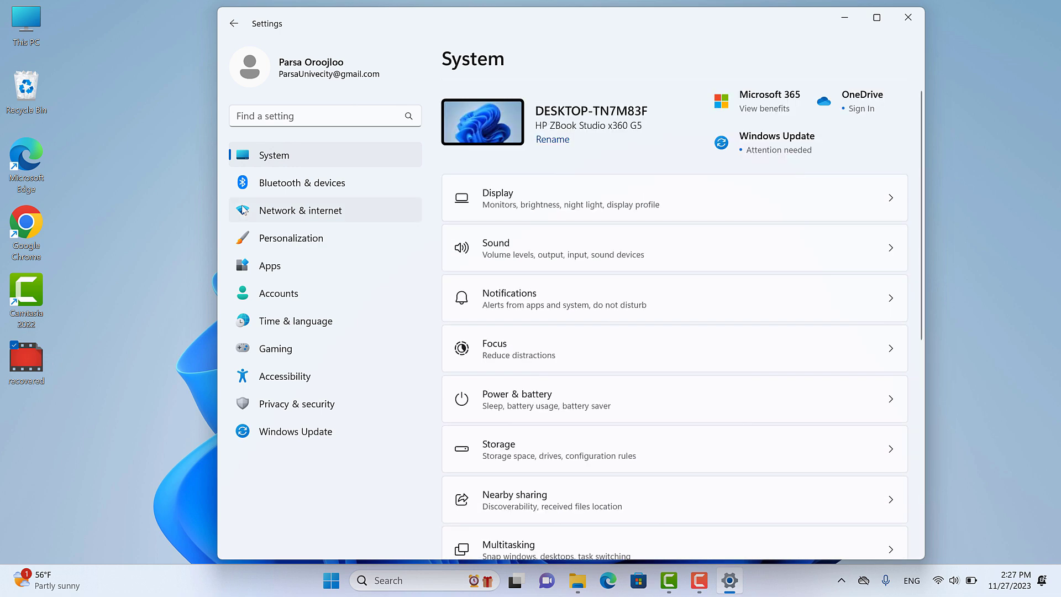
pyautogui.click(290, 184)
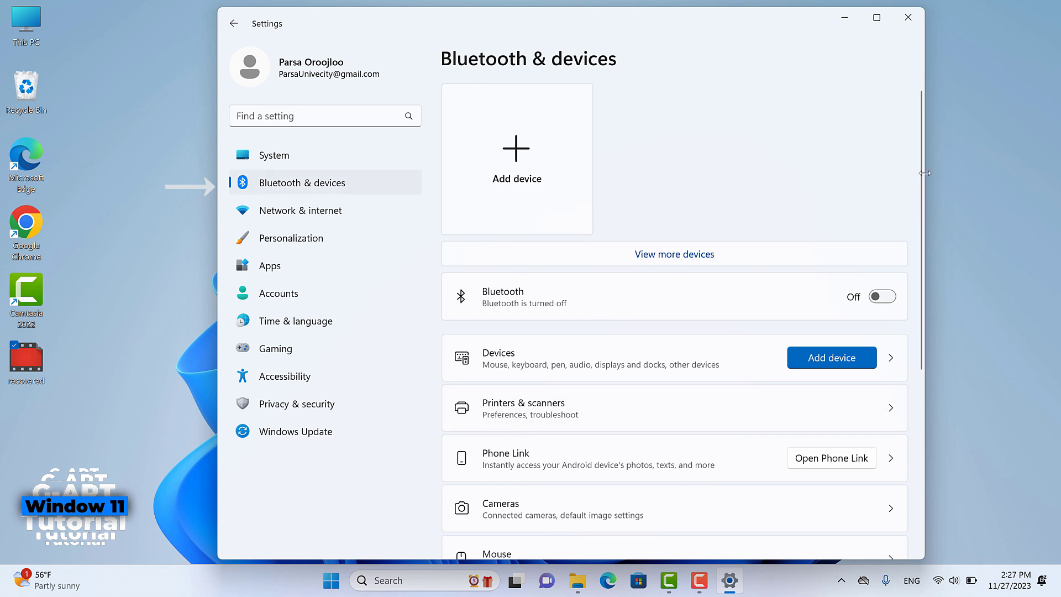
# - Scroll Bluetooth & devices, then view Network & internet and its Wi-Fi page
pyautogui.moveTo(920, 171); pyautogui.dragTo(918, 311)
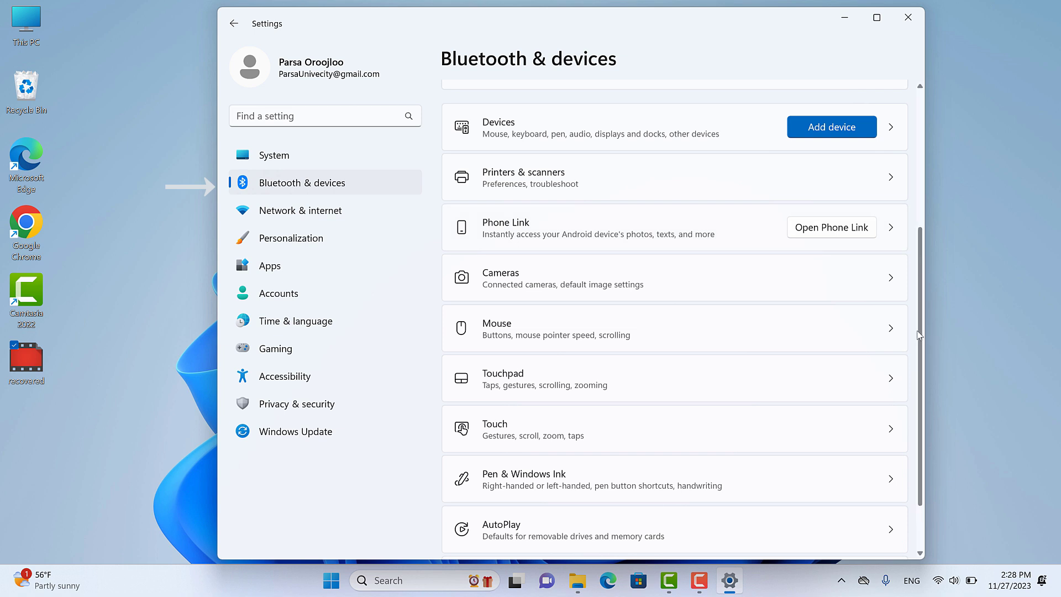
pyautogui.scroll(-2, 920, 343)
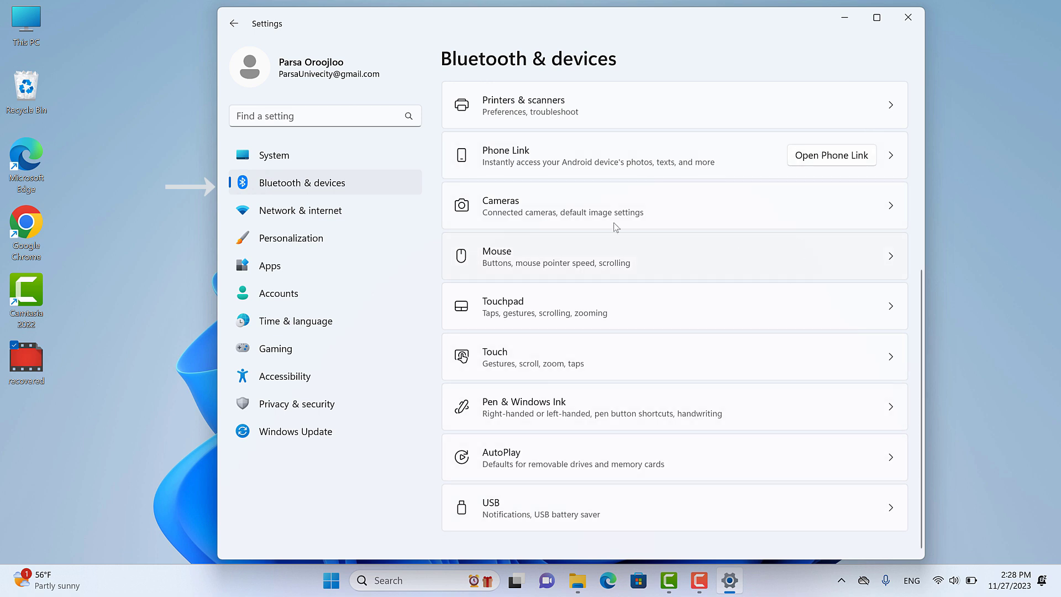
pyautogui.click(372, 214)
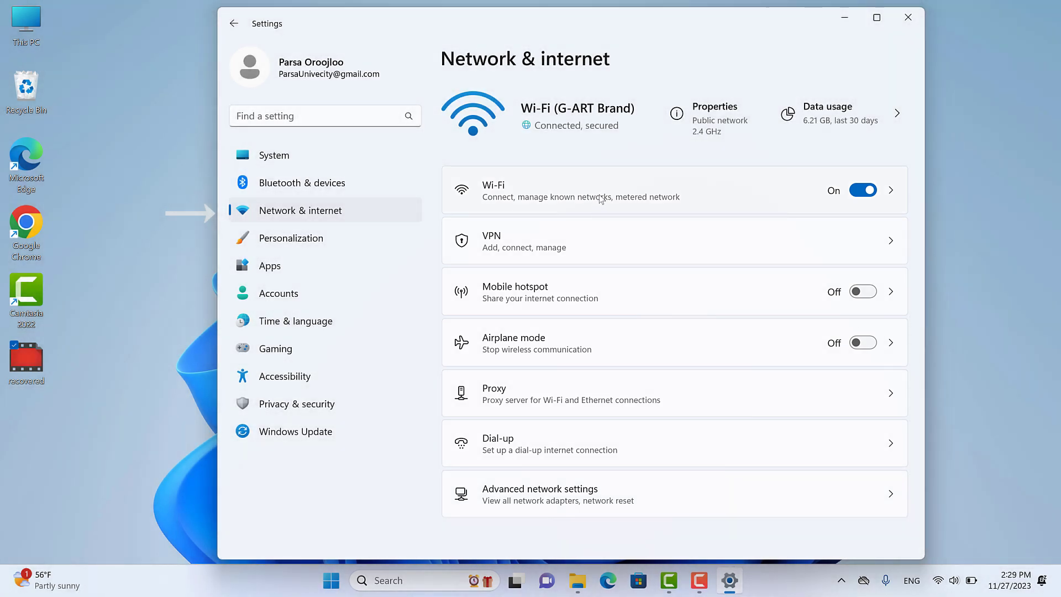
pyautogui.click(601, 199)
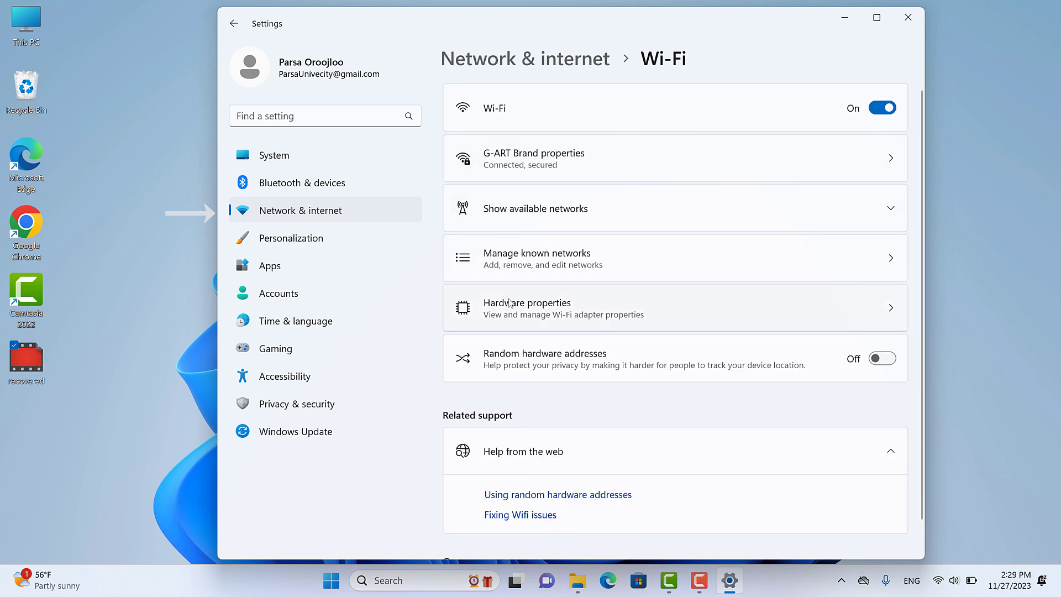
pyautogui.click(530, 62)
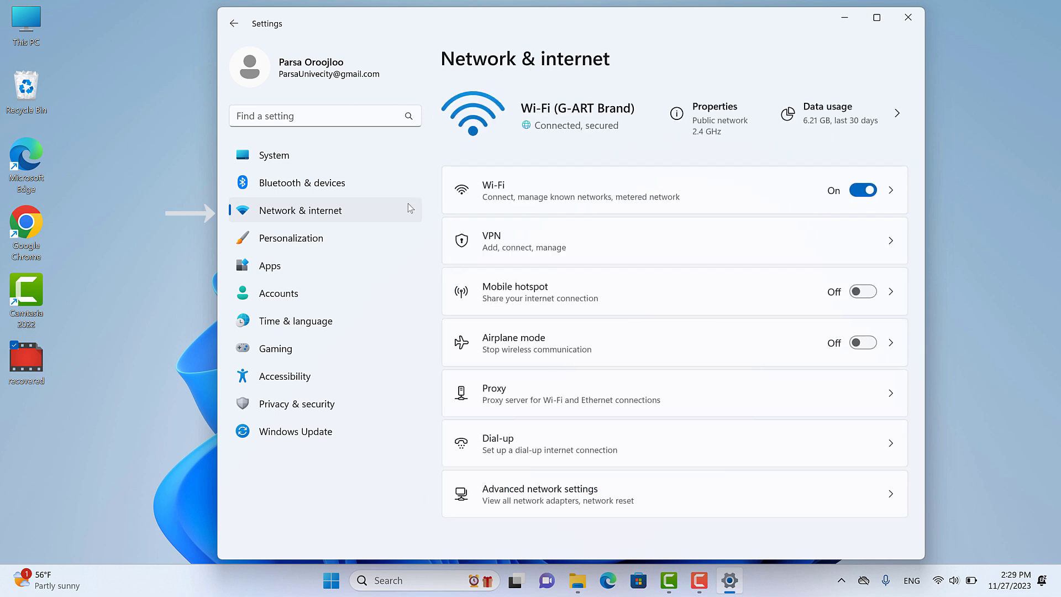
pyautogui.click(371, 243)
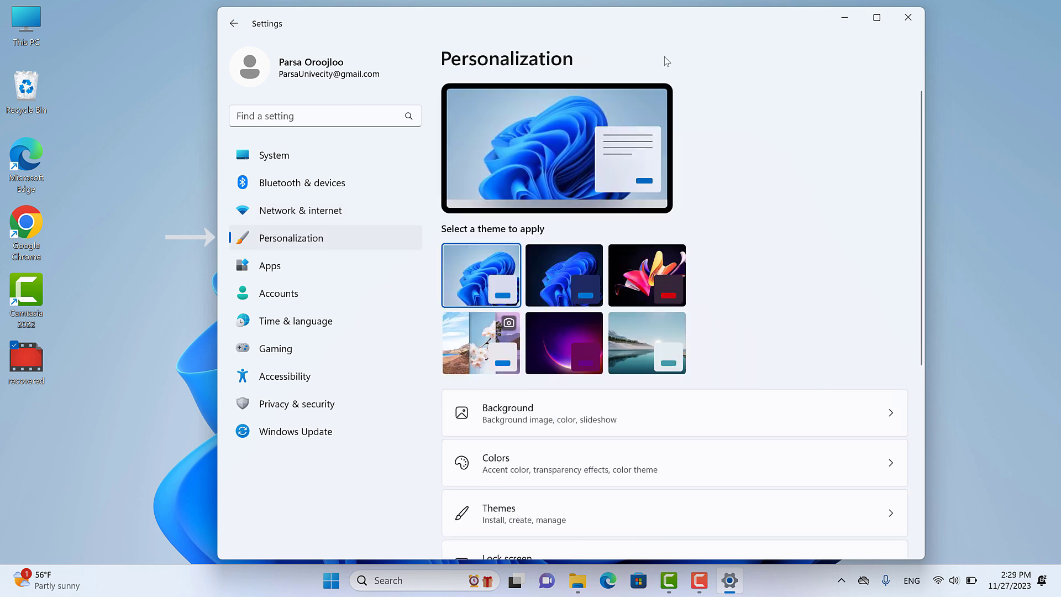
# - Try the Captured Motion, Windows (dark) and lake themes, settling on Windows (light)
pyautogui.click(876, 17)
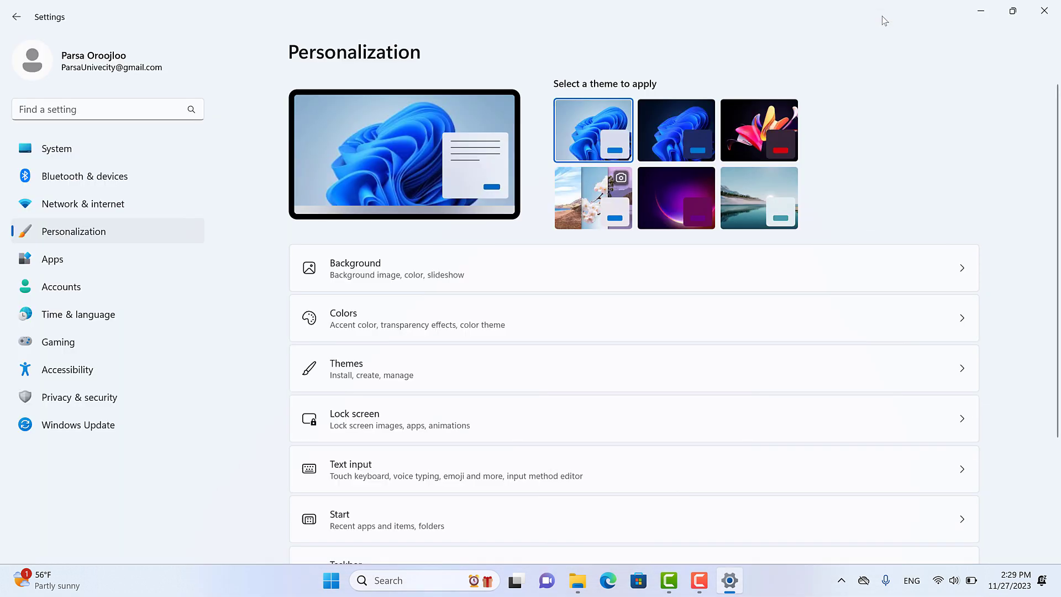
pyautogui.click(1013, 11)
pyautogui.click(637, 285)
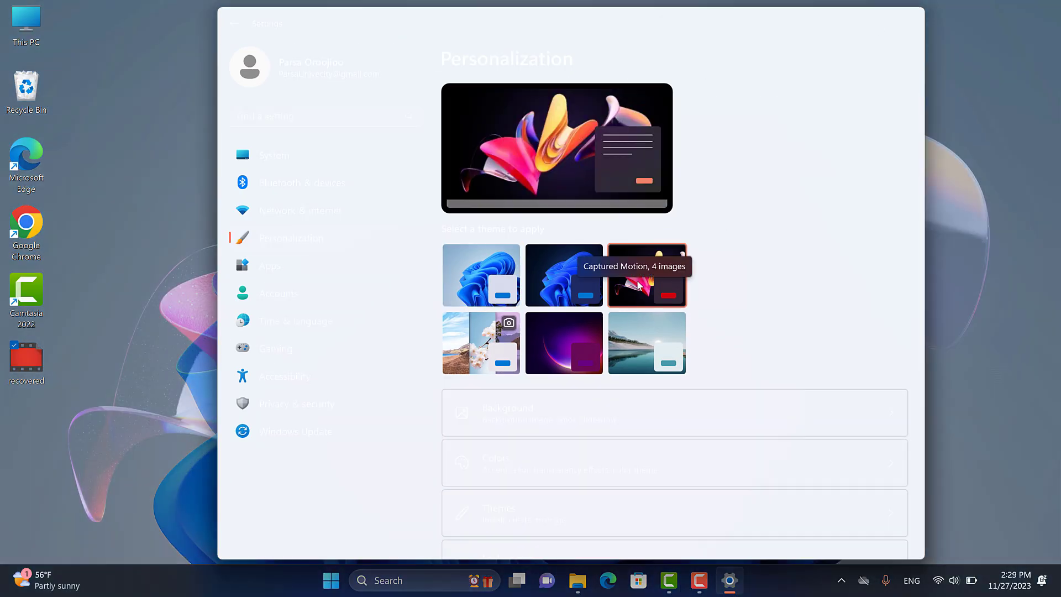
pyautogui.click(562, 279)
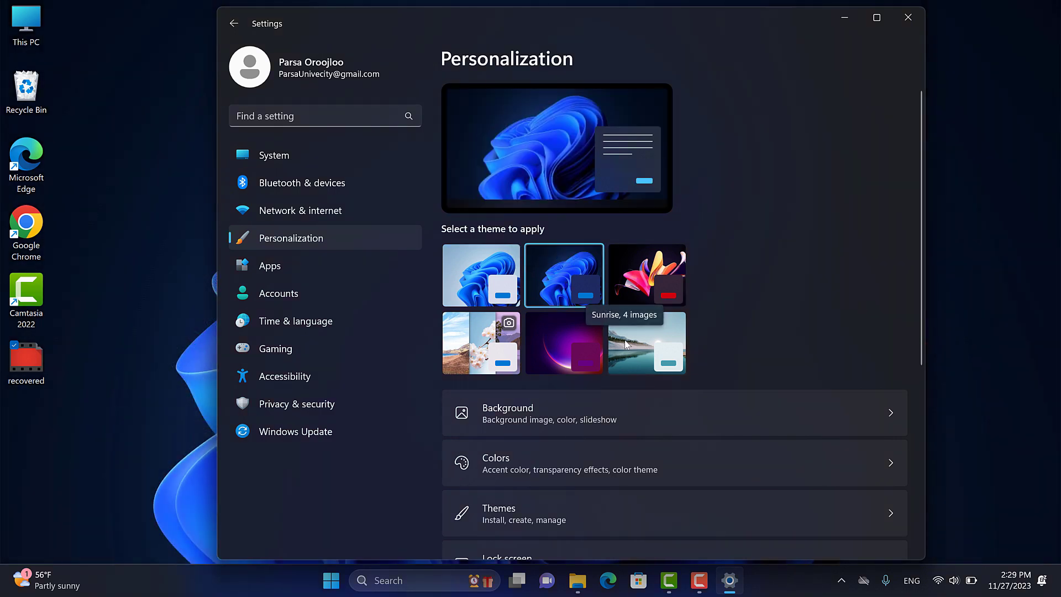
pyautogui.click(624, 339)
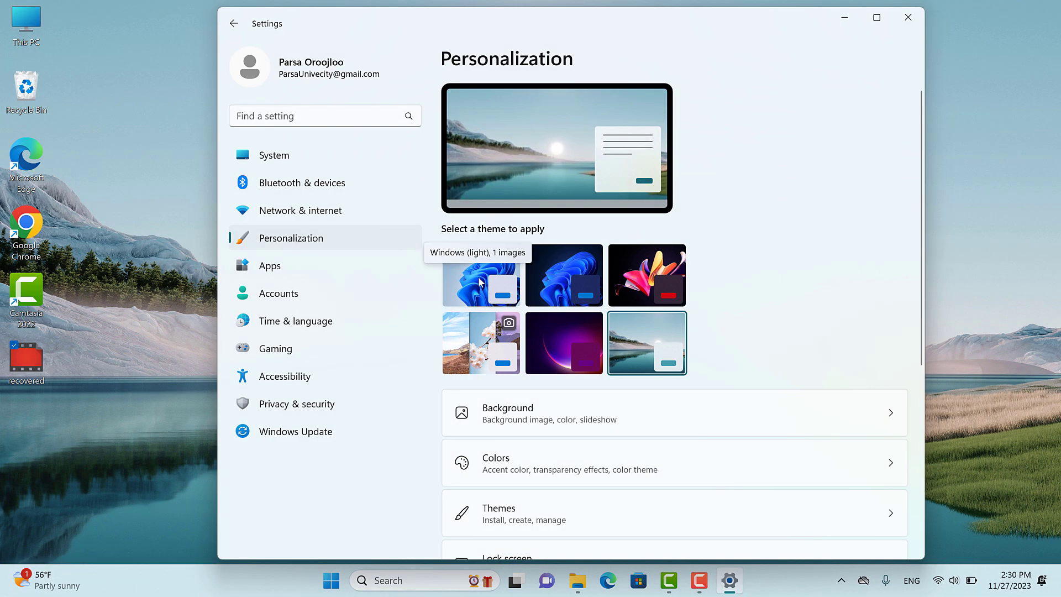
pyautogui.click(480, 283)
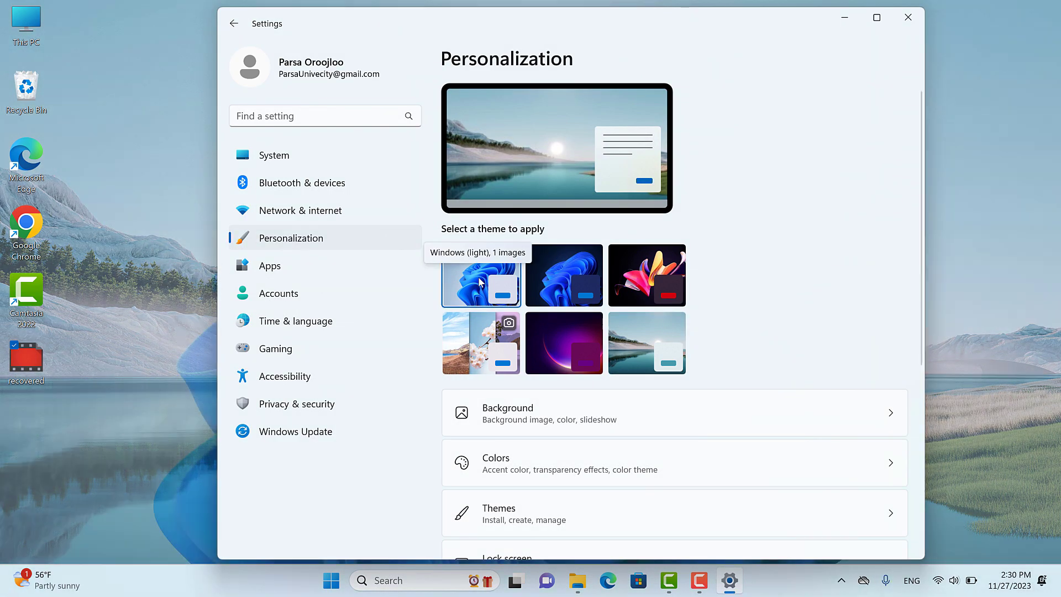
# - Scroll through the rest of Personalization, then go to the Apps settings
pyautogui.scroll(-2, 923, 300)
pyautogui.moveTo(924, 299); pyautogui.dragTo(921, 426)
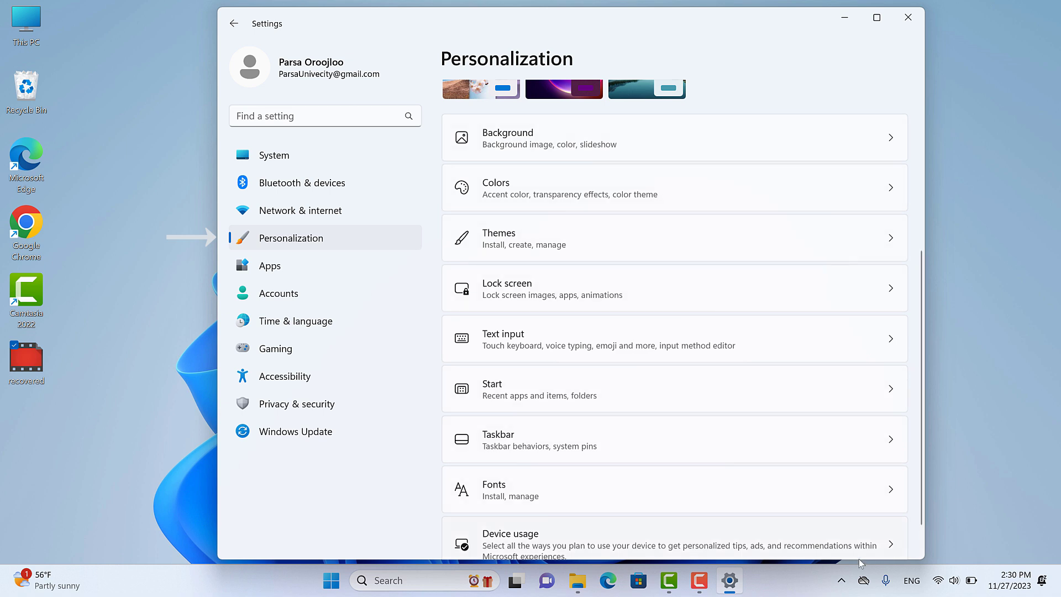
pyautogui.moveTo(924, 479)
pyautogui.mouseDown()
pyautogui.moveTo(923, 509)
pyautogui.moveTo(923, 461)
pyautogui.mouseUp()
pyautogui.scroll(5, 836, 374)
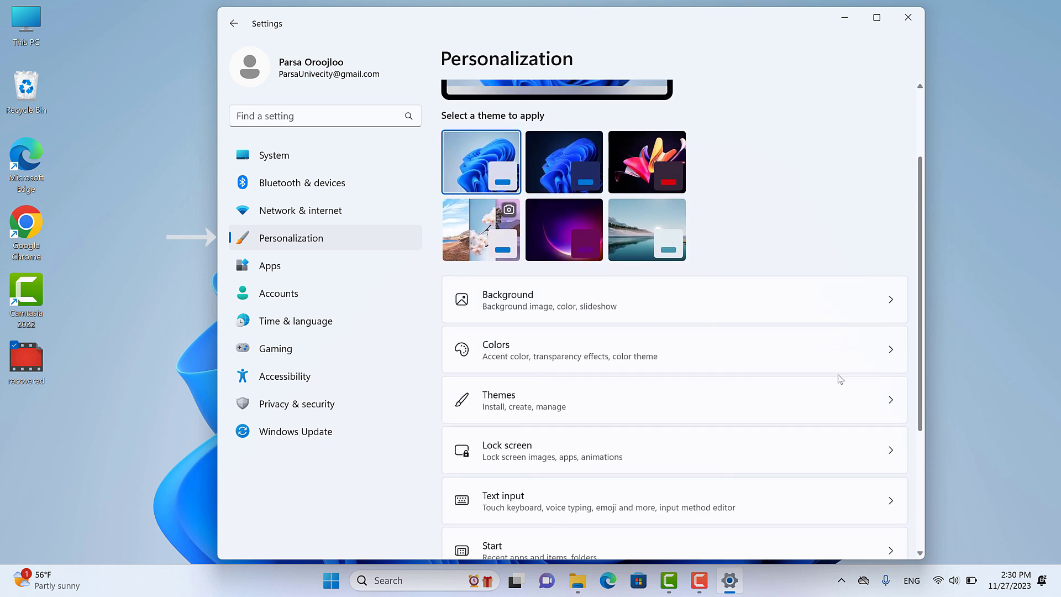
pyautogui.scroll(-6, 868, 446)
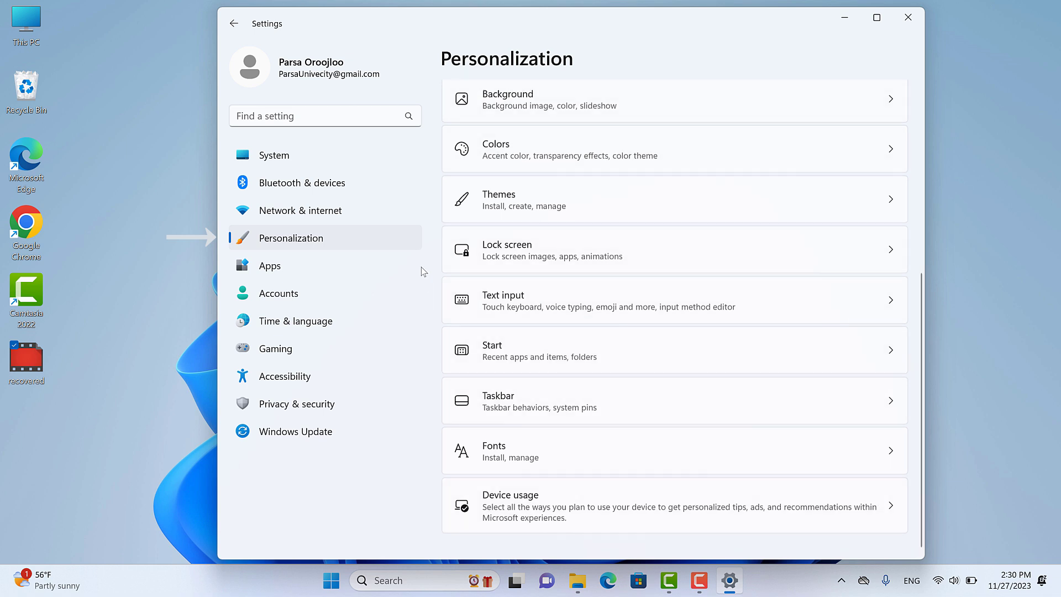
pyautogui.click(402, 265)
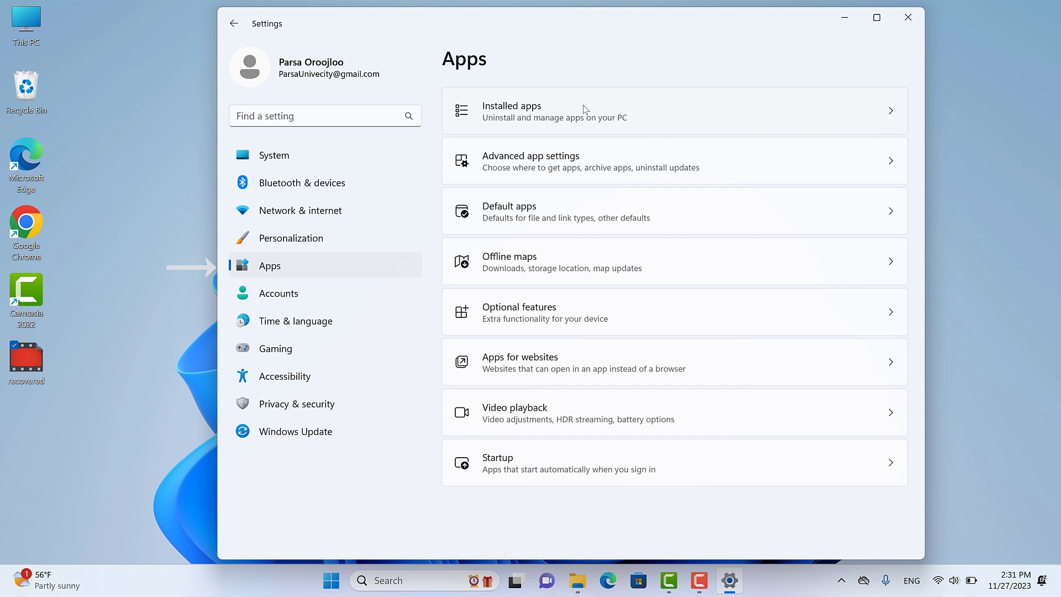
# - Go to the Accounts page showing Your info, Sign-in options and Other users
pyautogui.click(340, 290)
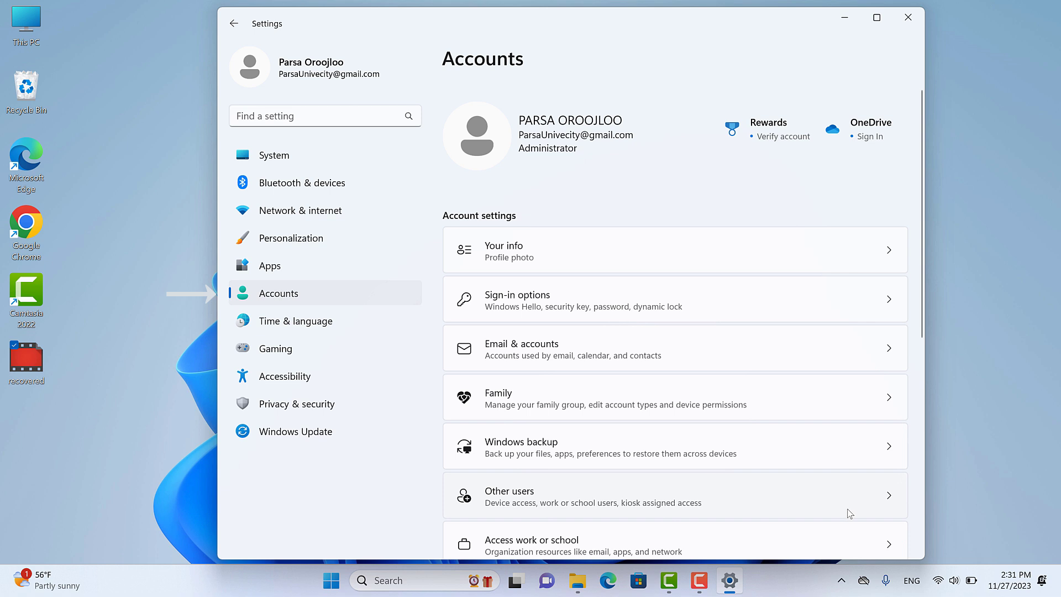
# - Scroll the Accounts page down to Related settings, then go to Time & language
pyautogui.click(921, 554)
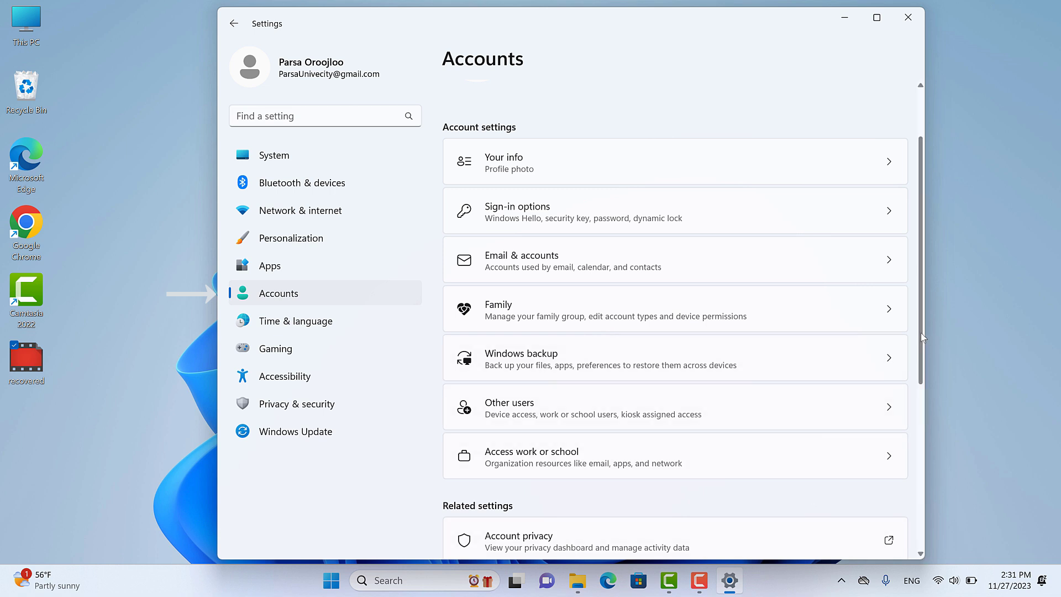
pyautogui.moveTo(921, 337); pyautogui.dragTo(947, 514)
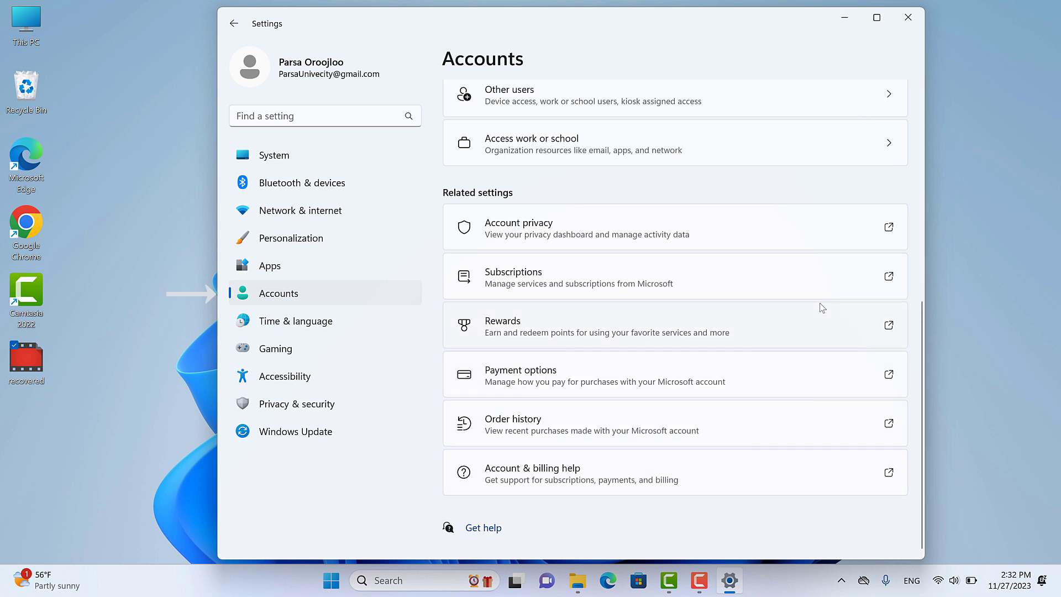
pyautogui.click(297, 328)
# - Maximize Settings and confirm the Date & time zone stays on Tehran
pyautogui.click(877, 17)
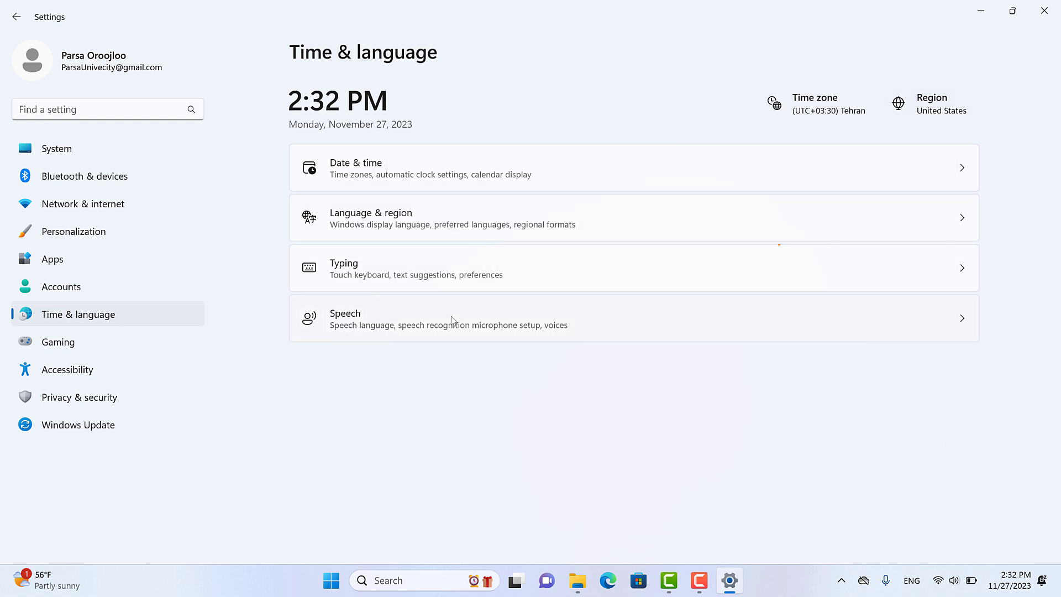
pyautogui.click(460, 162)
pyautogui.click(940, 265)
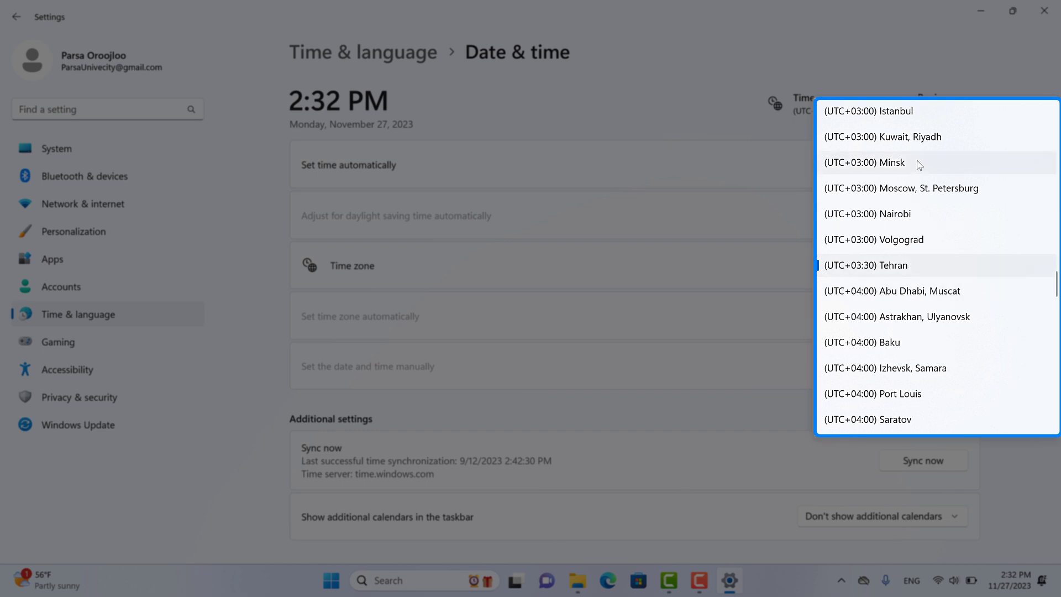
pyautogui.click(758, 412)
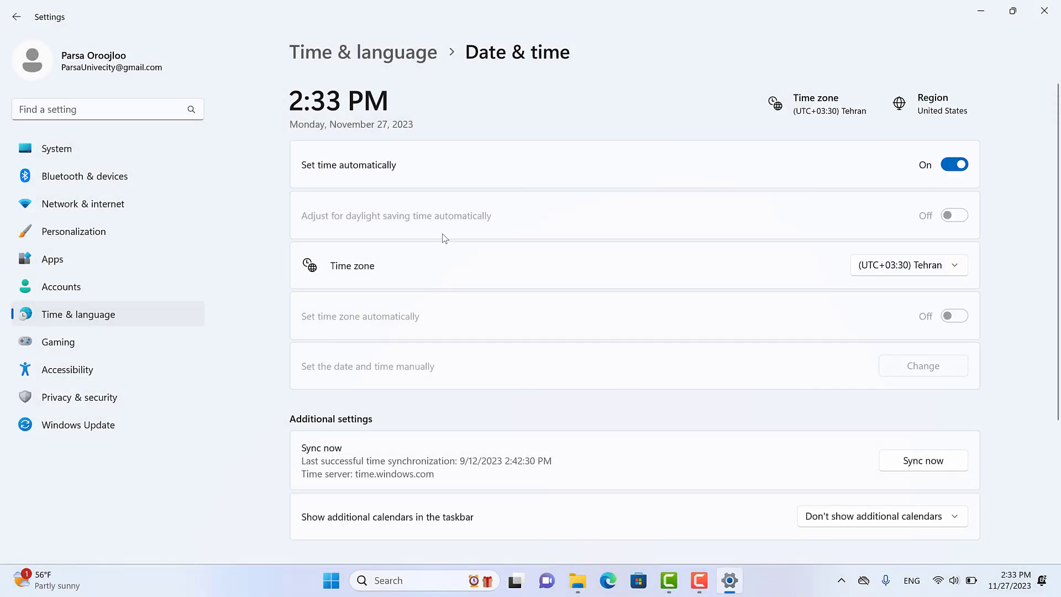
pyautogui.click(387, 54)
# - Look at Game Mode under Gaming, then go to the Accessibility page
pyautogui.click(115, 341)
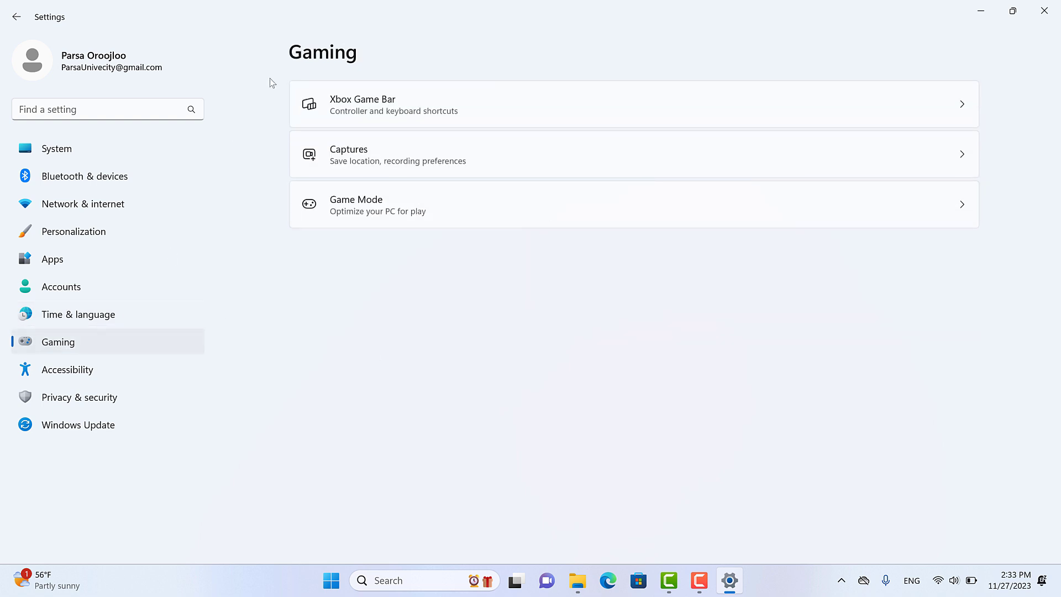
pyautogui.click(365, 219)
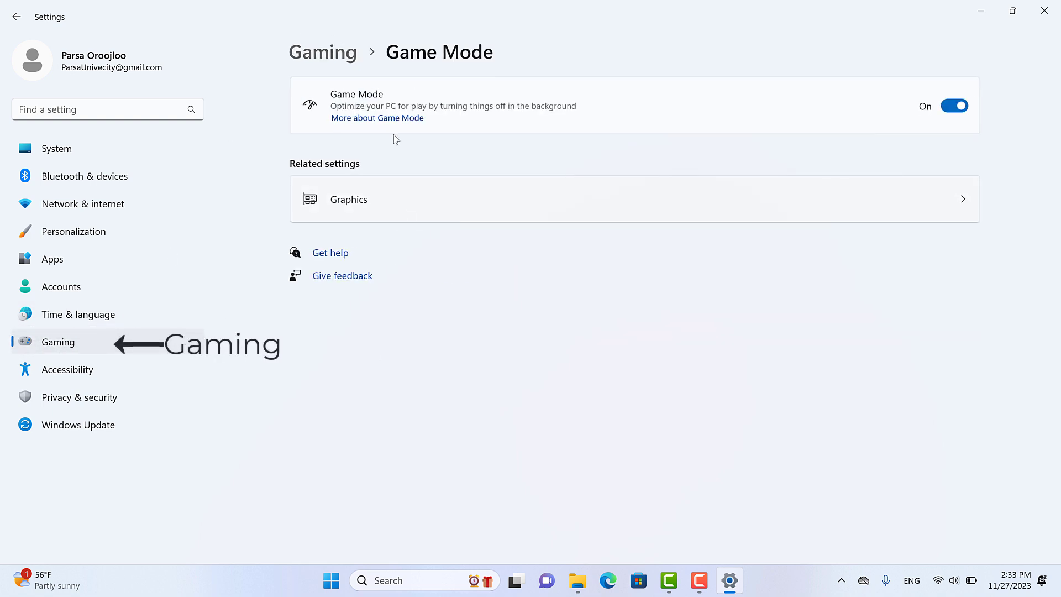
pyautogui.click(323, 53)
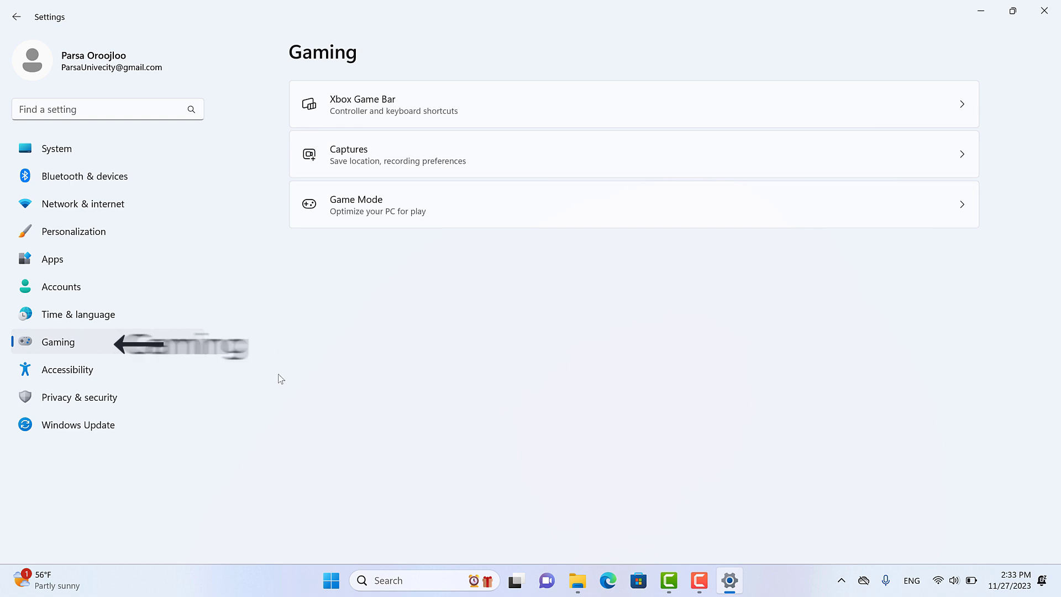
pyautogui.click(121, 375)
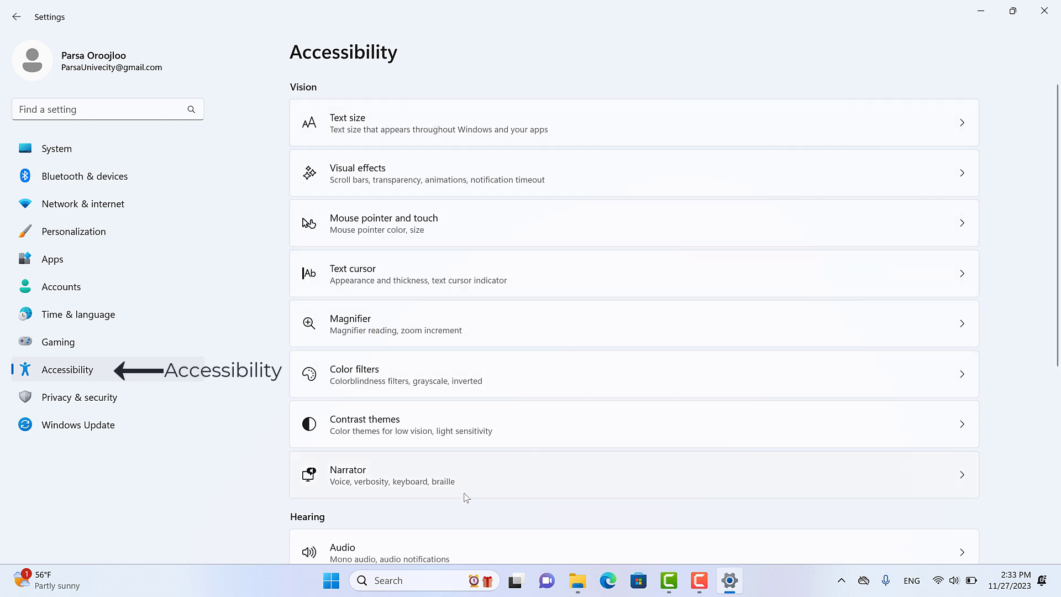
# - View the Accessibility Text size page, then return to the Accessibility overview
pyautogui.click(964, 114)
pyautogui.click(387, 53)
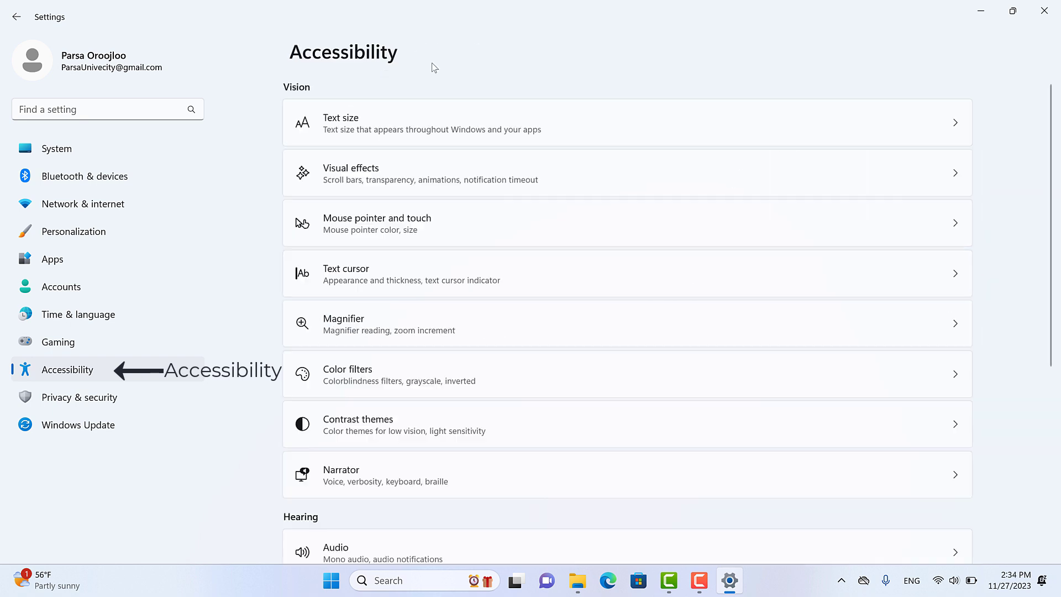
pyautogui.scroll(-1, 1059, 237)
pyautogui.moveTo(1060, 238); pyautogui.dragTo(1051, 406)
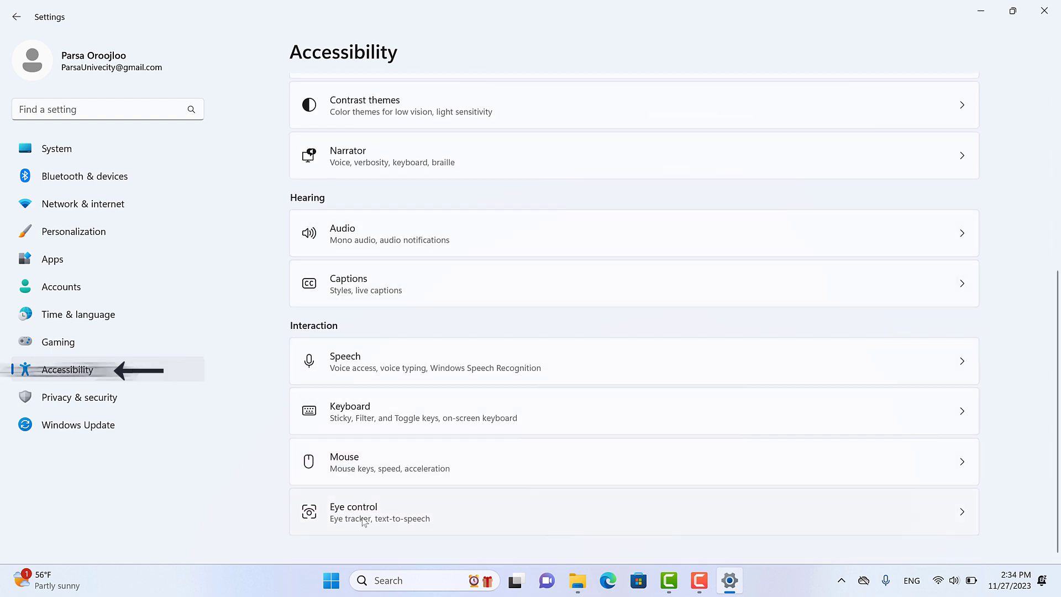
# - Open Privacy & security and scroll through its options
pyautogui.click(135, 398)
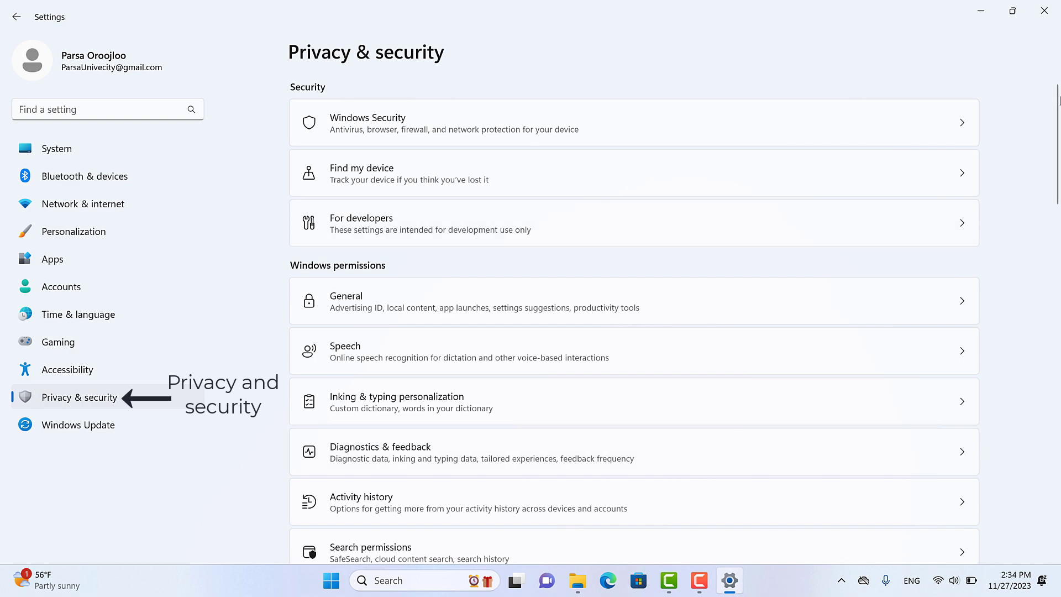
pyautogui.moveTo(1059, 100); pyautogui.dragTo(1043, 569)
pyautogui.moveTo(1056, 453); pyautogui.dragTo(1056, 83)
# - View Virus & threat protection settings in Windows Security, close the app, and return to Privacy & security
pyautogui.click(880, 124)
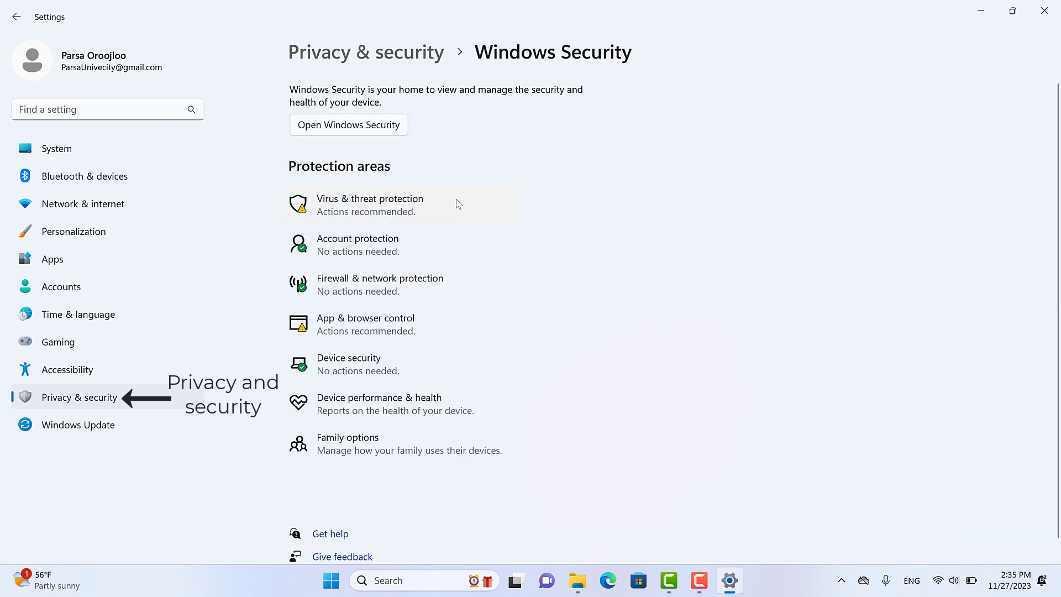
pyautogui.click(365, 221)
pyautogui.click(608, 464)
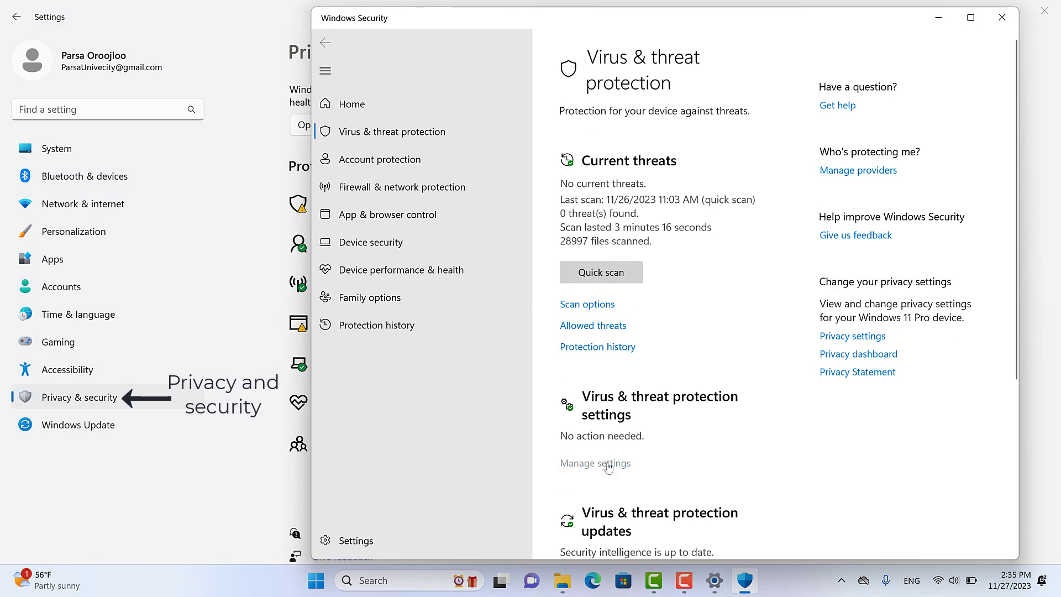
pyautogui.hotkey('alt', 'F4')
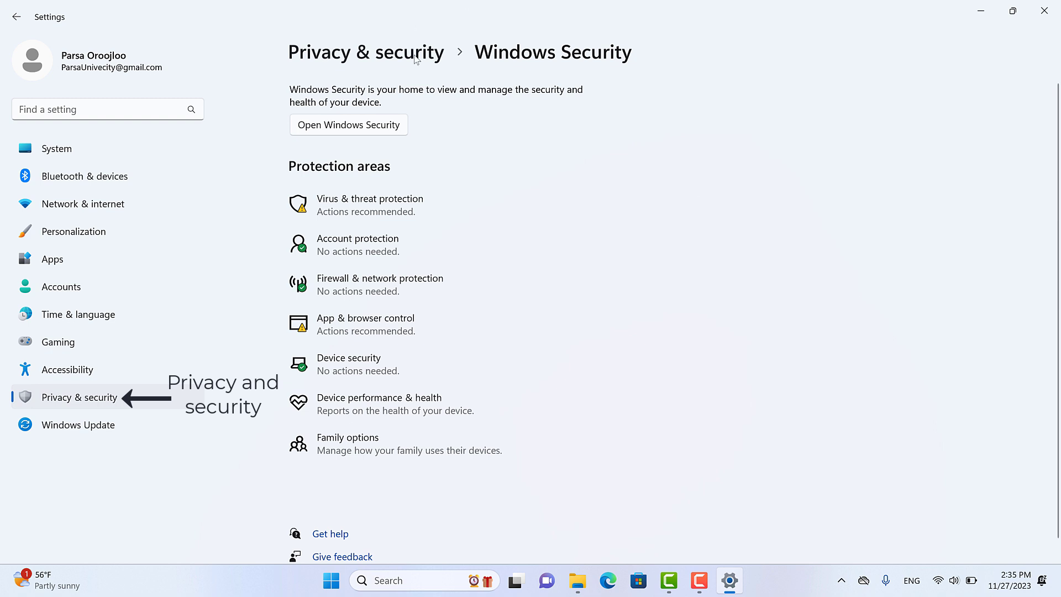
pyautogui.click(332, 54)
# - Open Windows Update and toggle 'Get the latest updates as soon as they're available' on and off, leaving it off
pyautogui.click(131, 427)
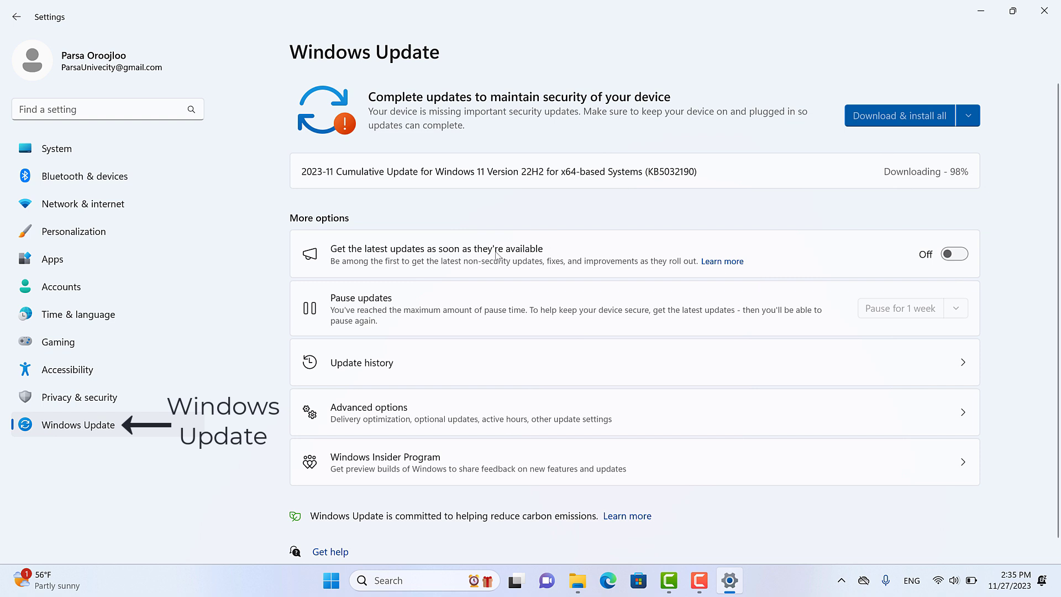
pyautogui.click(949, 254)
pyautogui.click(949, 254)
pyautogui.click(948, 254)
pyautogui.click(949, 254)
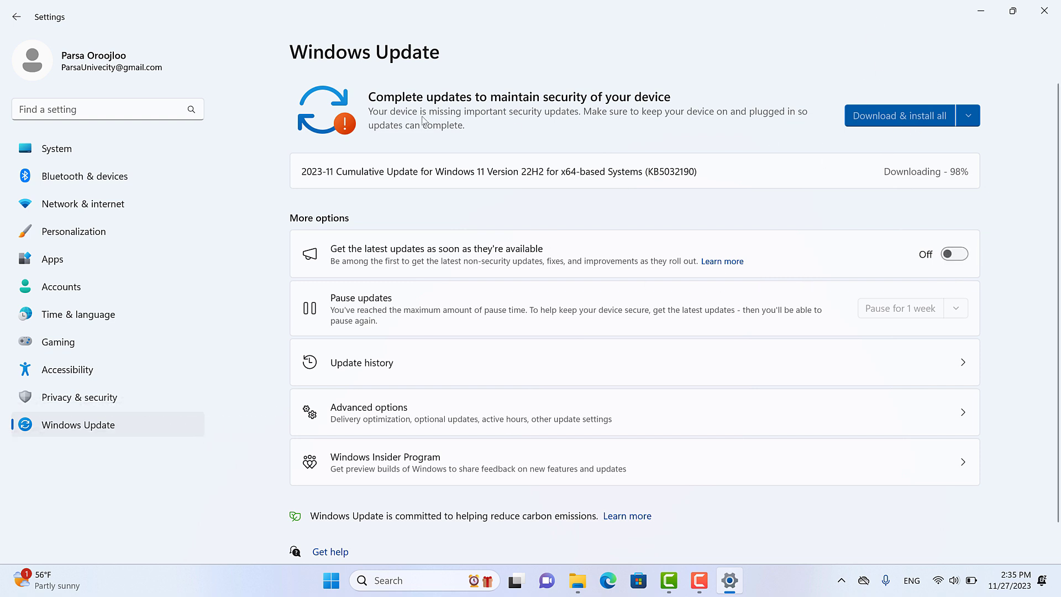